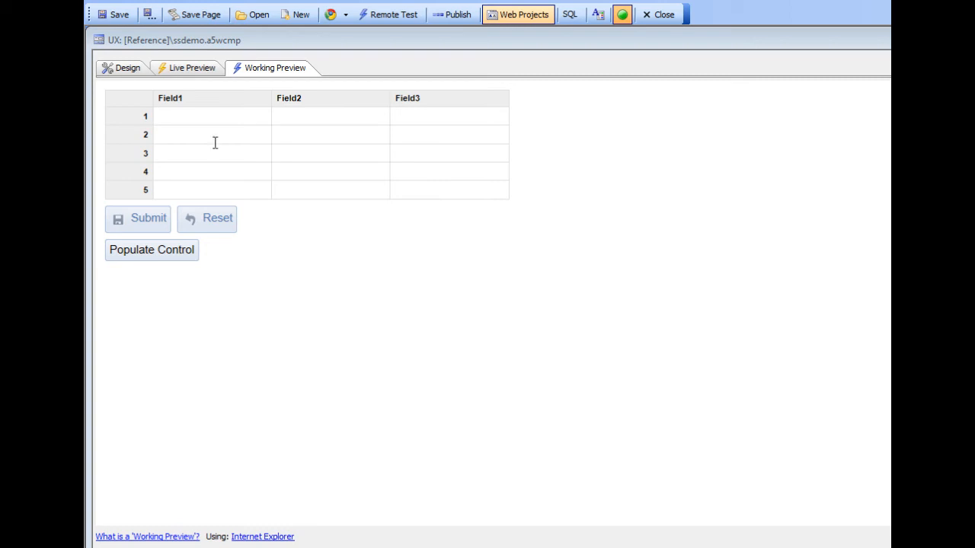
# Fill the first row of the spreadsheet control with asdhlk in Field1 and sadlkjas in Field2.
pyautogui.click(223, 117)
pyautogui.write('a')
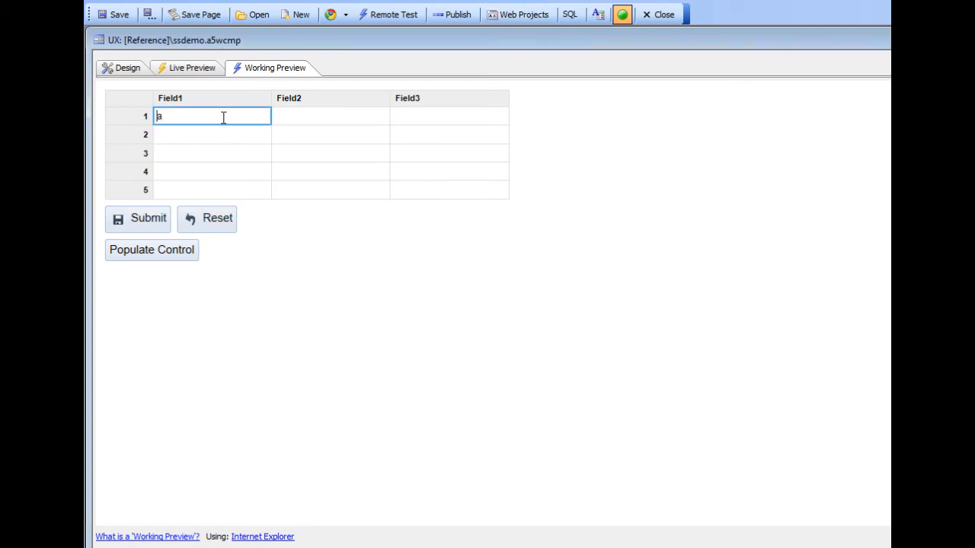
pyautogui.write('sdhlk')
pyautogui.press('Tab')
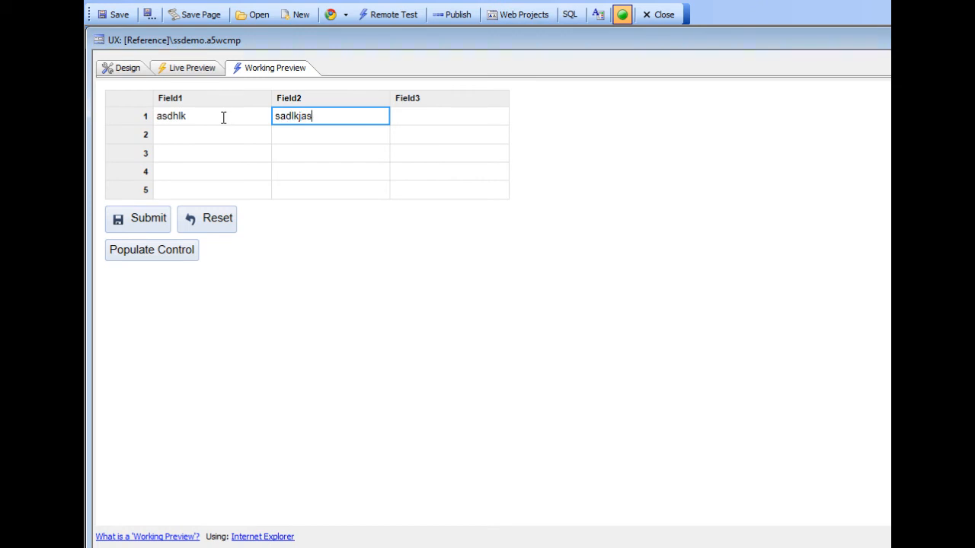
# Move down through the Field2 cells and back up to the first row.
pyautogui.press('Down')
pyautogui.press('Down')
pyautogui.press('Down')
pyautogui.press('Up')
pyautogui.press('Up')
pyautogui.press('Up')
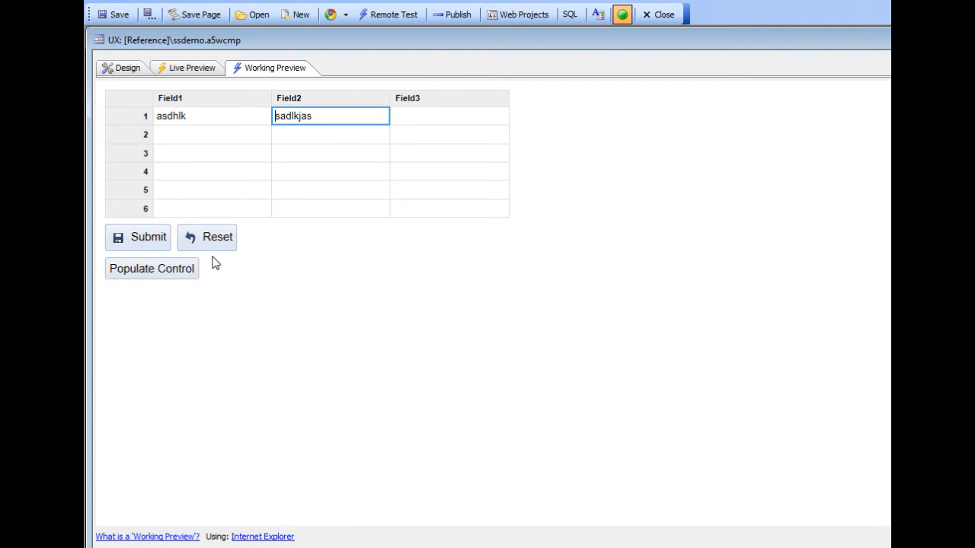
# Submit the spreadsheet data and examine the value of e.dataSubmitted.SS1 in the debugger, ending the debugging session.
pyautogui.click(148, 240)
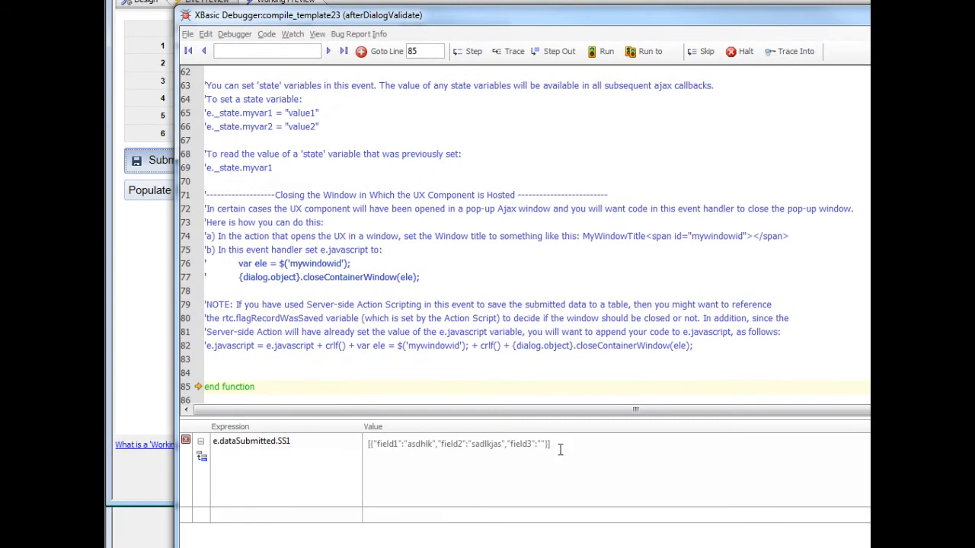
pyautogui.moveTo(560, 449); pyautogui.dragTo(360, 445)
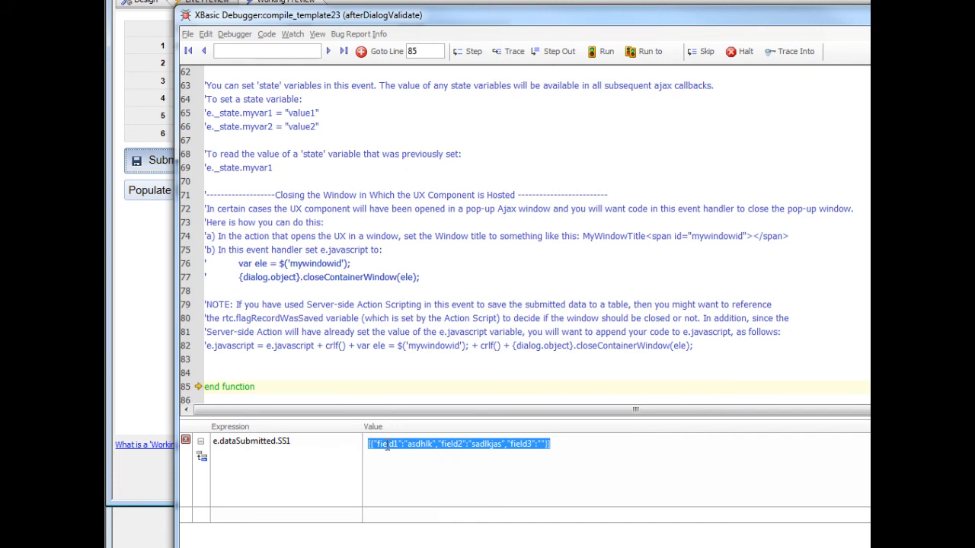
pyautogui.click(743, 51)
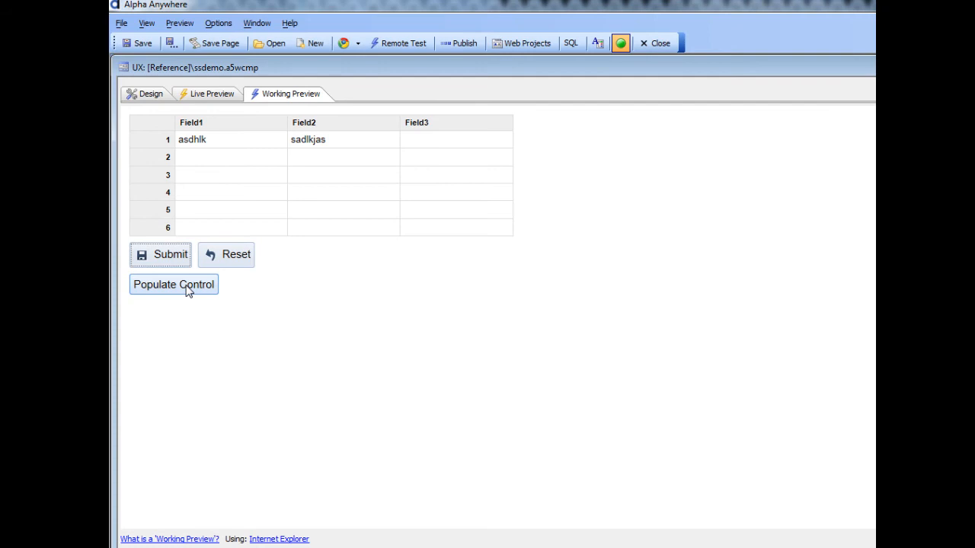
# Populate the spreadsheet control with its predefined sample data.
pyautogui.click(187, 291)
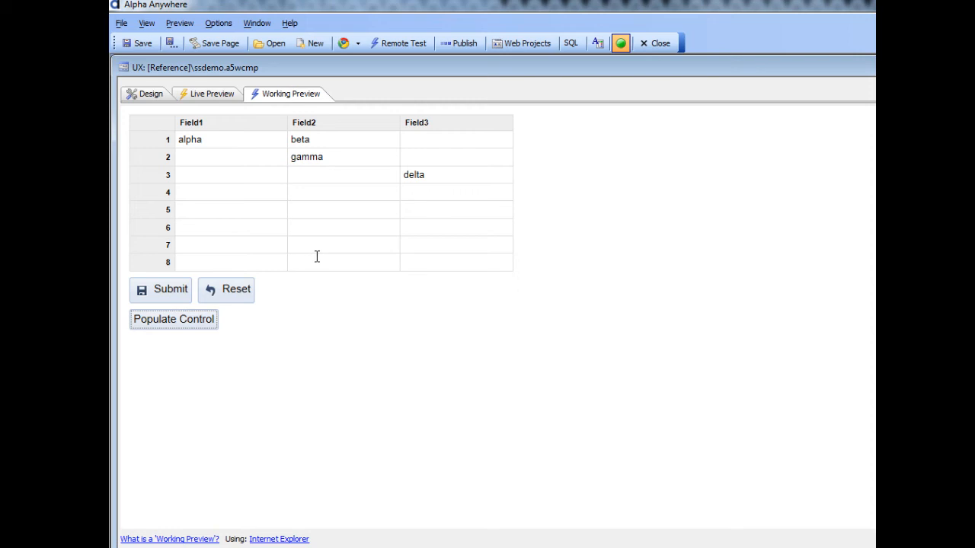
# Return to the component design and examine the additional data control types, including SpreadsheetInput, without adding one.
pyautogui.click(145, 96)
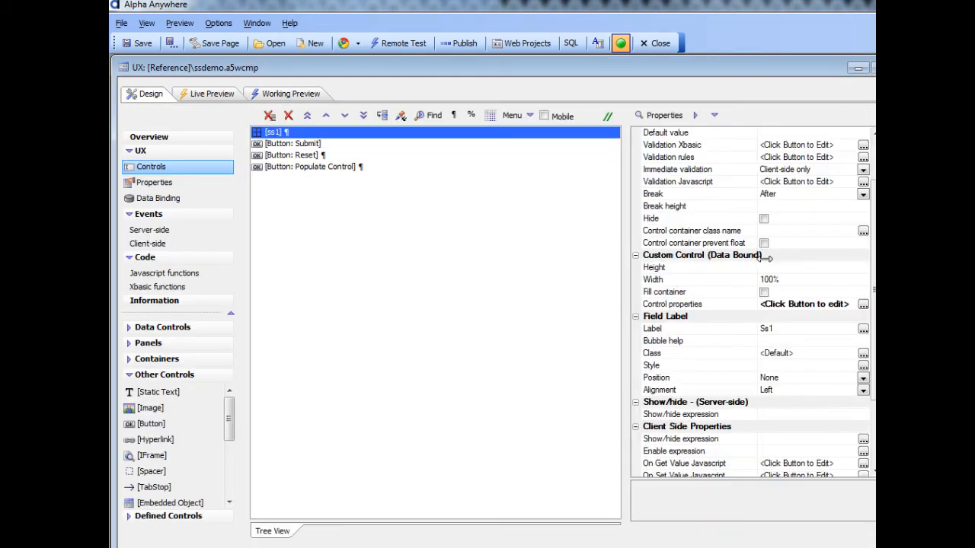
pyautogui.click(294, 167)
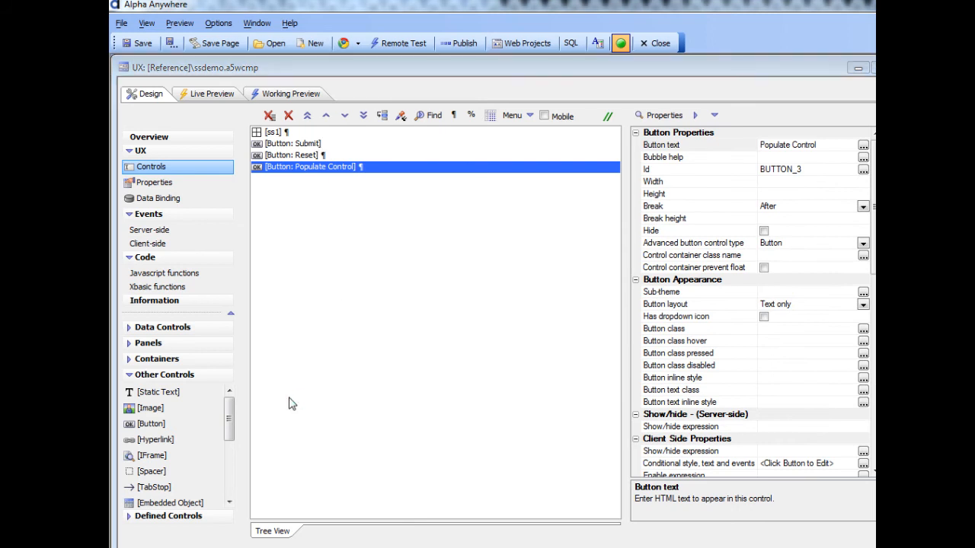
pyautogui.click(162, 328)
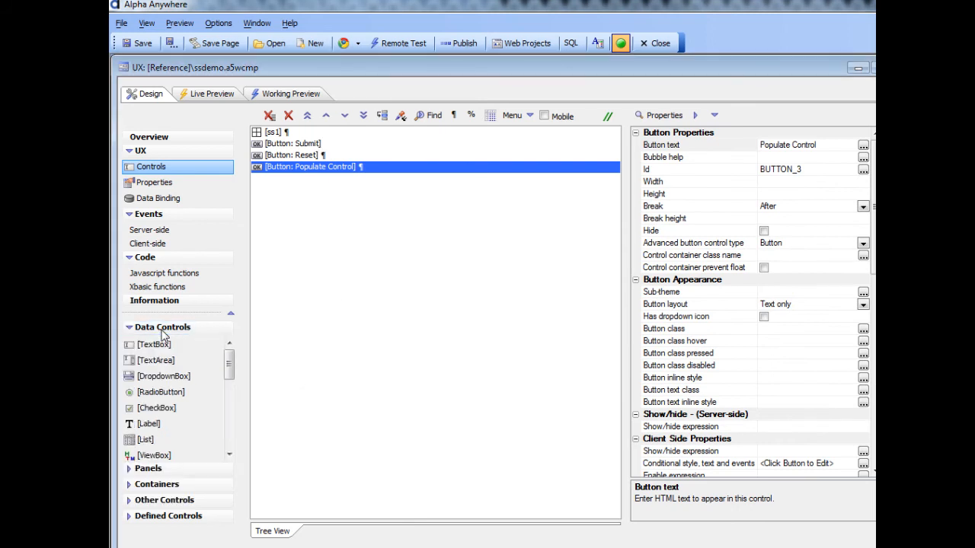
pyautogui.moveTo(229, 368); pyautogui.dragTo(230, 431)
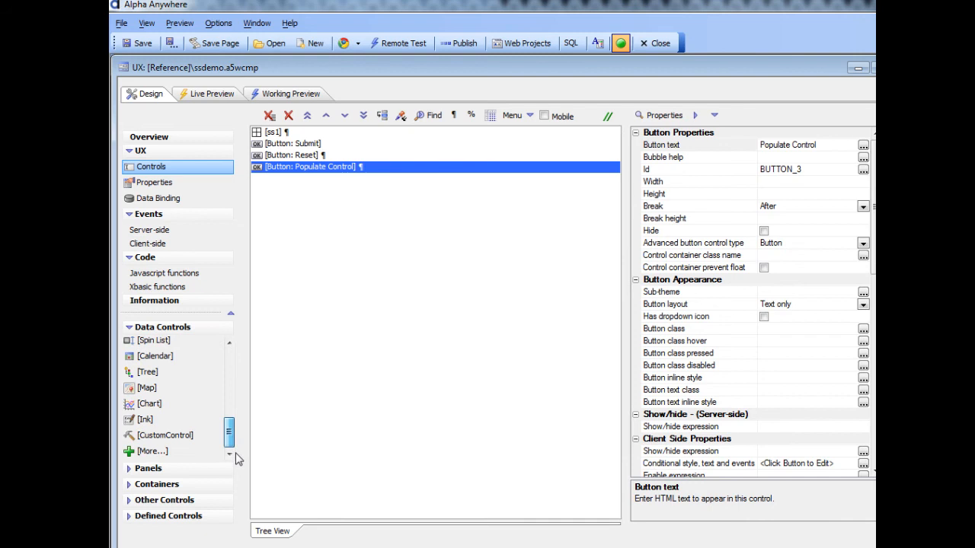
pyautogui.click(148, 454)
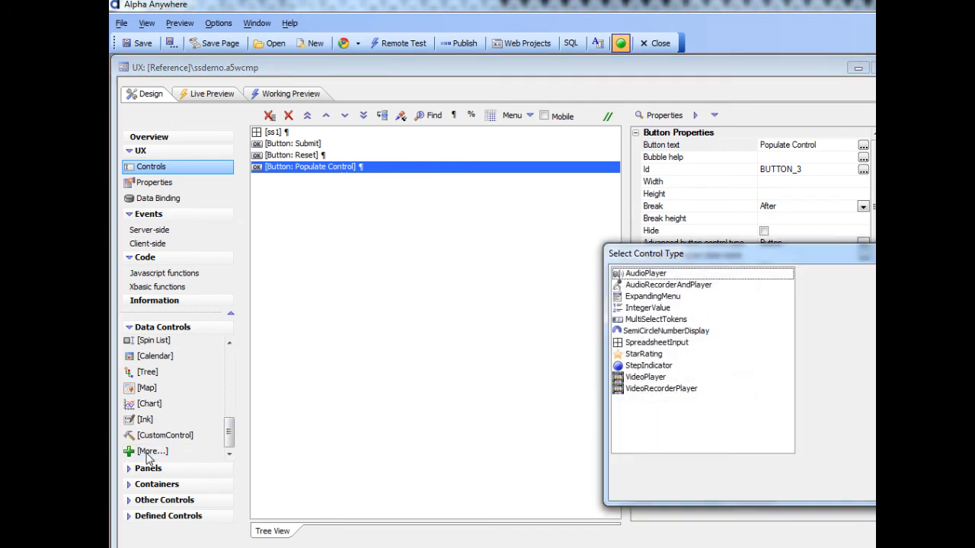
pyautogui.moveTo(719, 256); pyautogui.dragTo(406, 199)
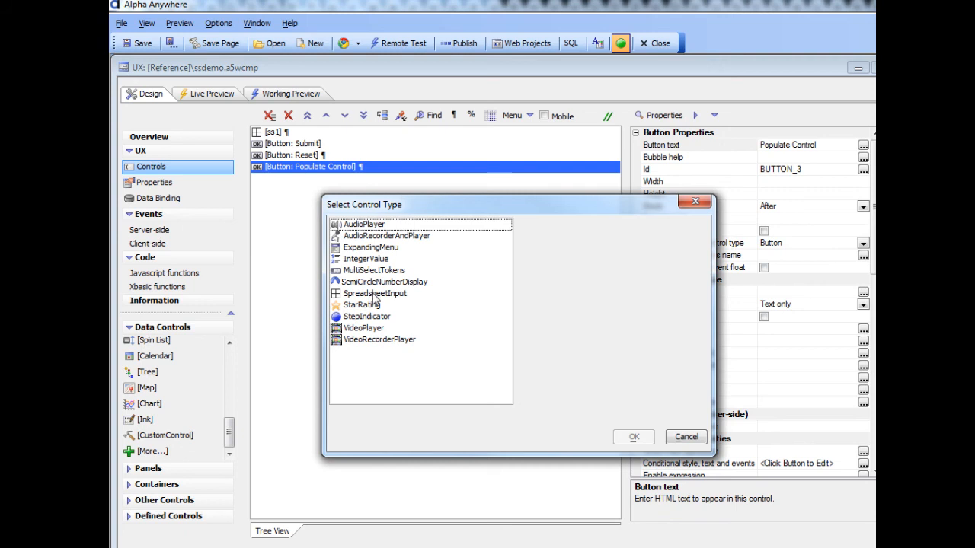
pyautogui.click(686, 436)
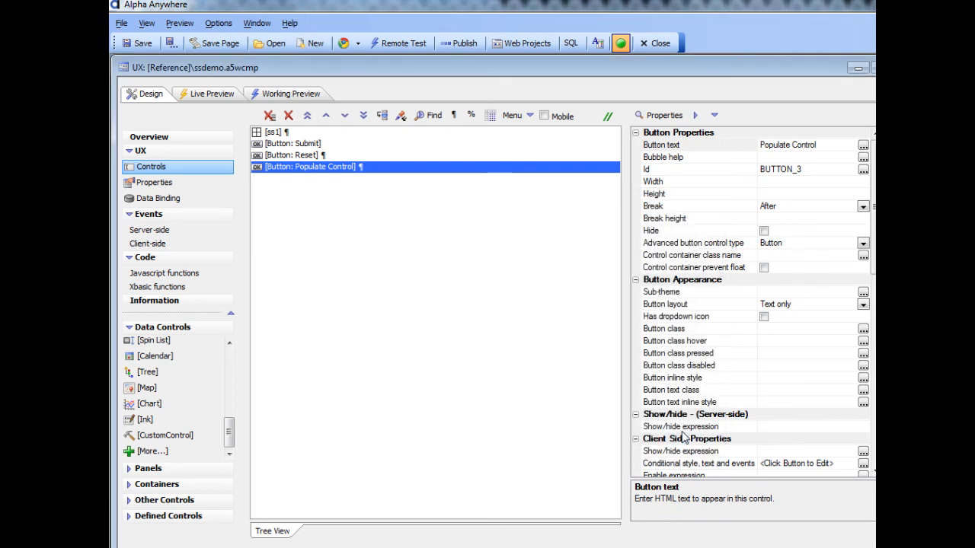
# Open the column definitions in the control properties of the ss1 spreadsheet control.
pyautogui.click(275, 132)
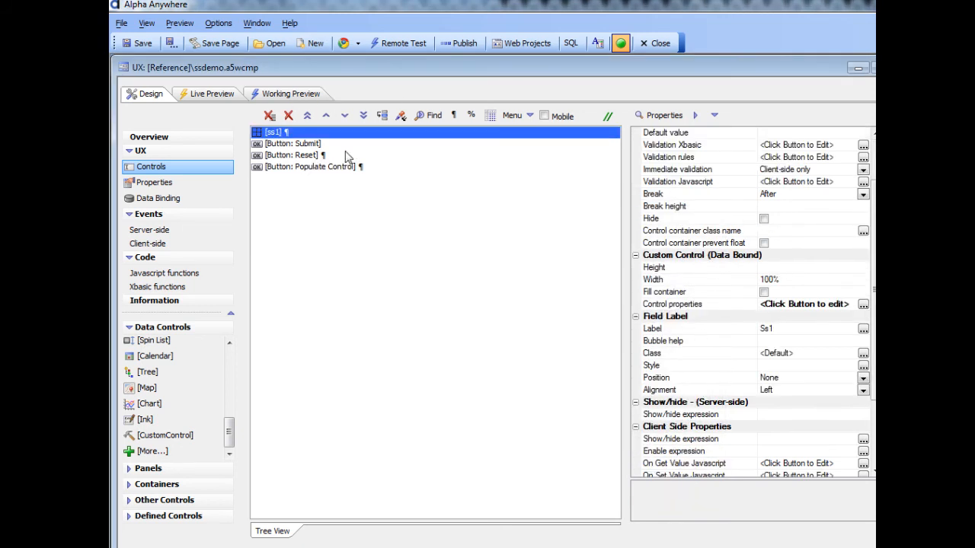
pyautogui.doubleClick(674, 304)
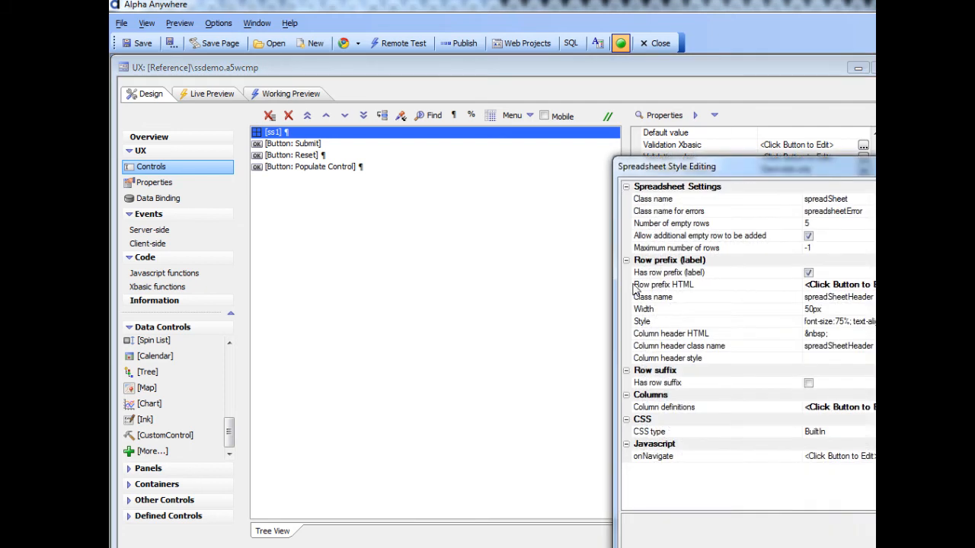
pyautogui.moveTo(684, 168); pyautogui.dragTo(382, 163)
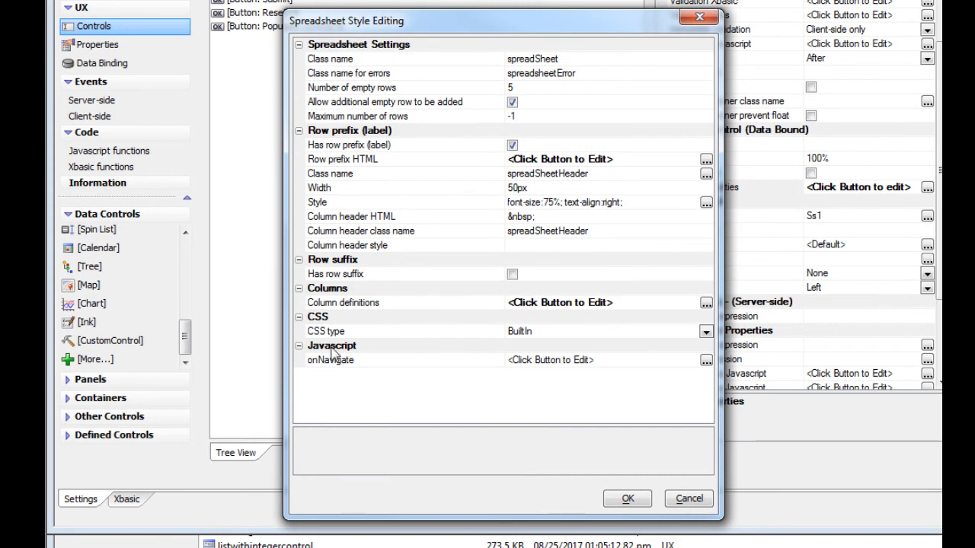
pyautogui.doubleClick(375, 304)
pyautogui.moveTo(834, 62); pyautogui.dragTo(546, 51)
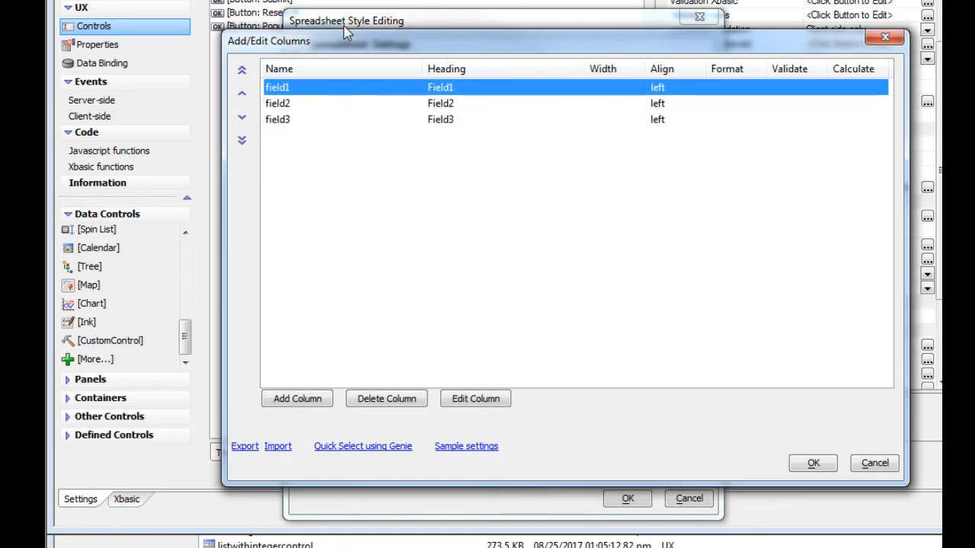
# Add a column named field4 with default settings after field3 and show the spreadsheet in the working preview.
pyautogui.click(302, 123)
pyautogui.click(305, 398)
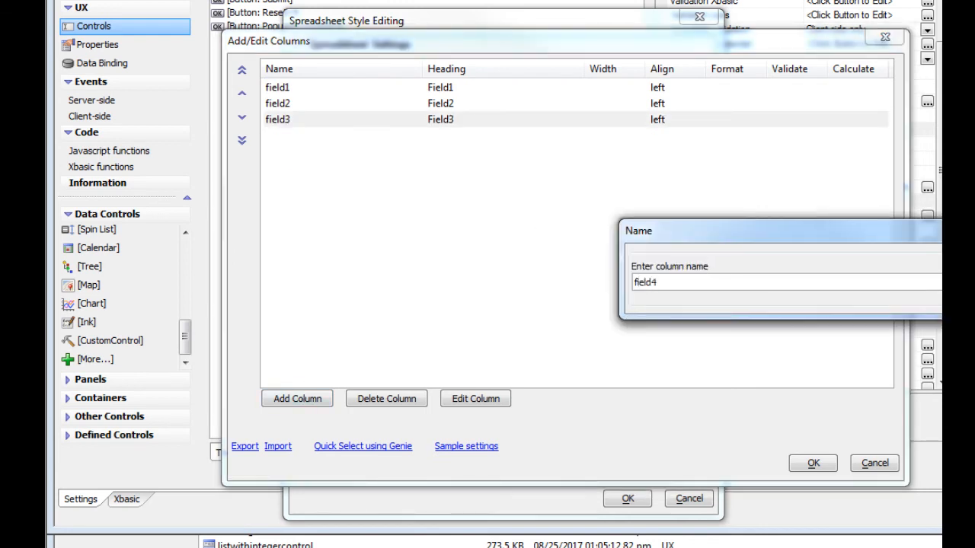
pyautogui.press('Return')
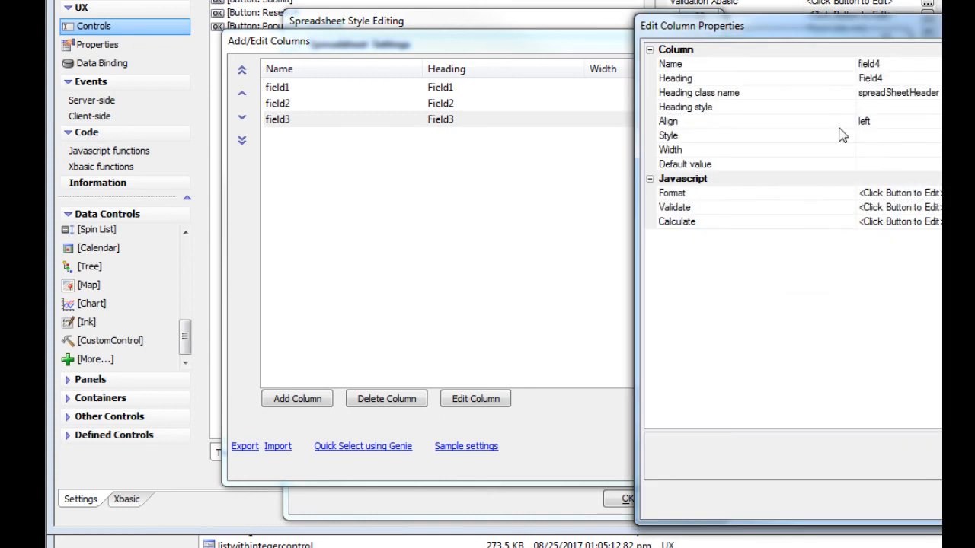
pyautogui.moveTo(828, 30); pyautogui.dragTo(513, 47)
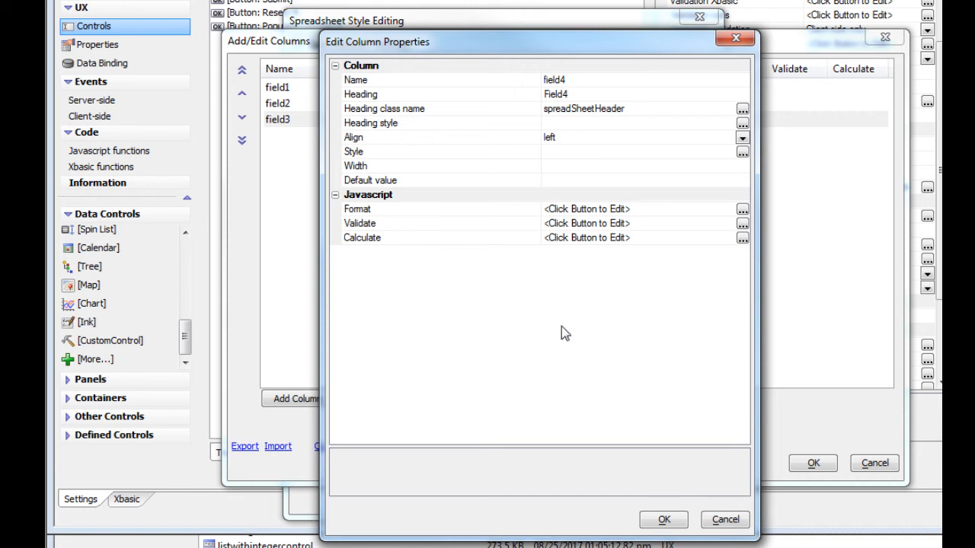
pyautogui.click(664, 520)
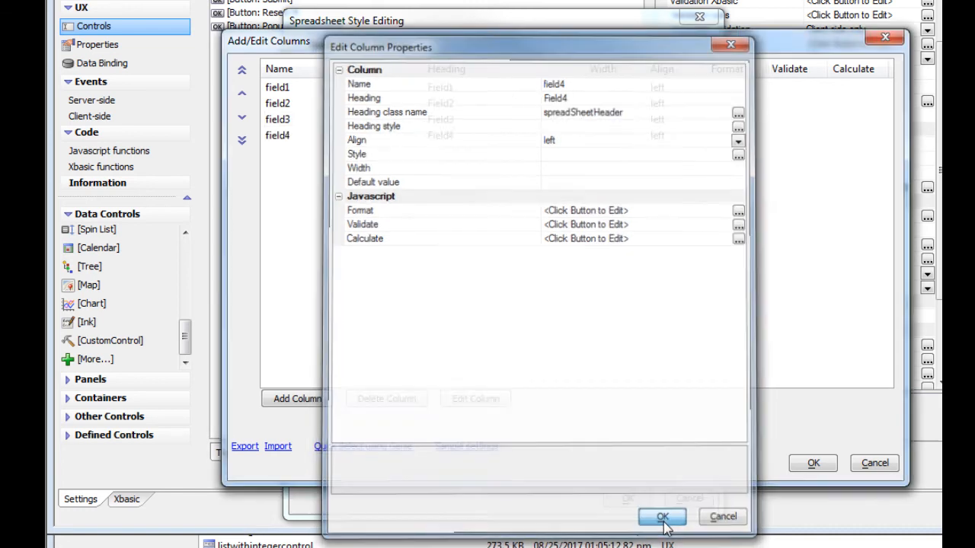
pyautogui.click(813, 465)
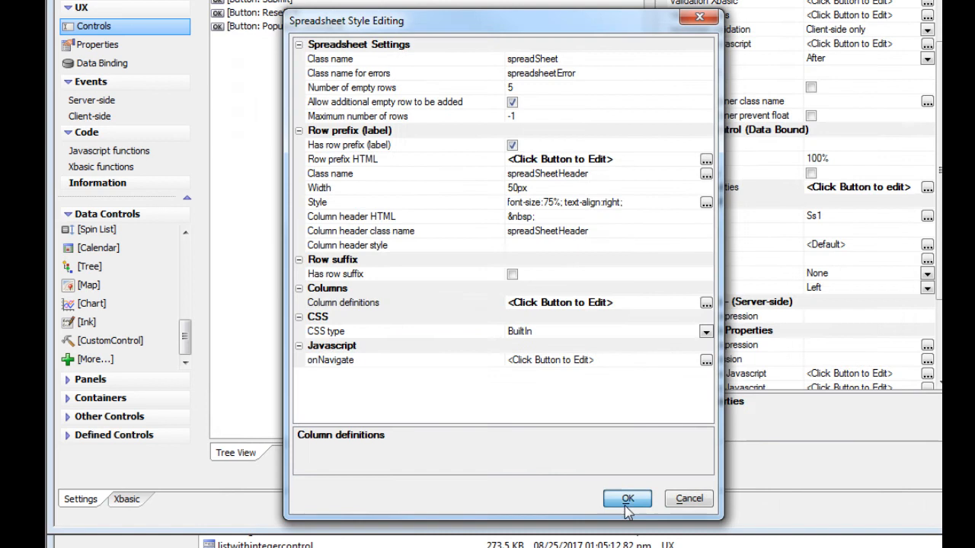
pyautogui.click(633, 502)
pyautogui.click(271, 12)
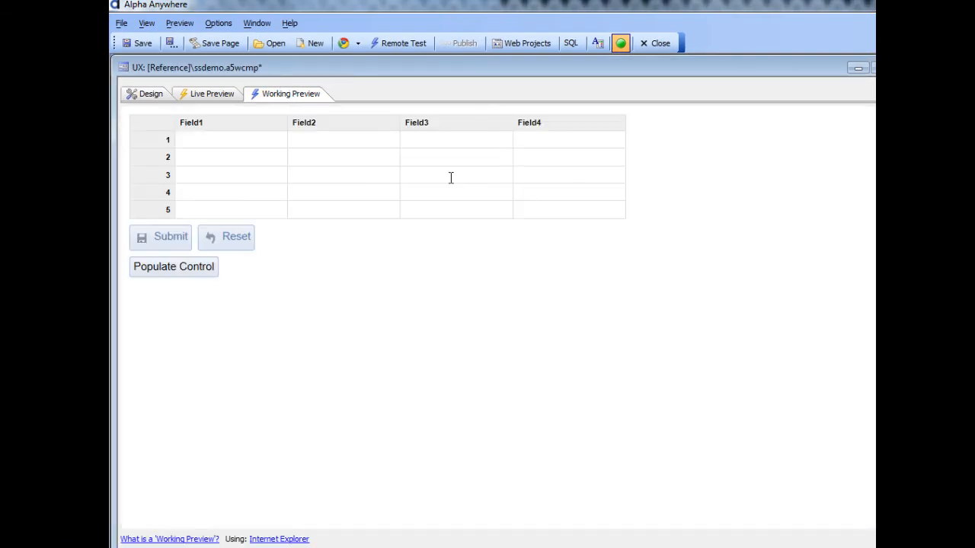
# Reopen the column definitions of the ss1 control from the design and delete all four columns.
pyautogui.click(147, 96)
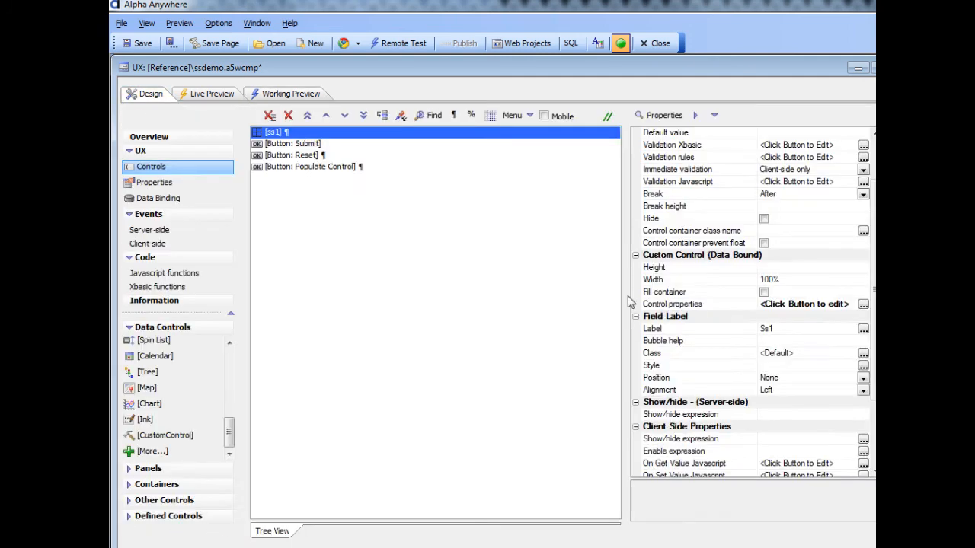
pyautogui.doubleClick(661, 307)
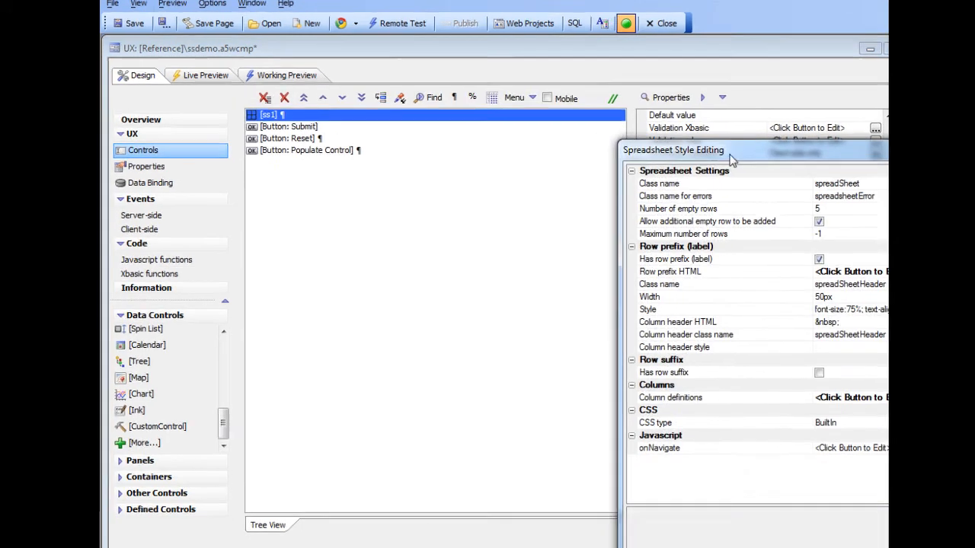
pyautogui.moveTo(725, 169); pyautogui.dragTo(414, 139)
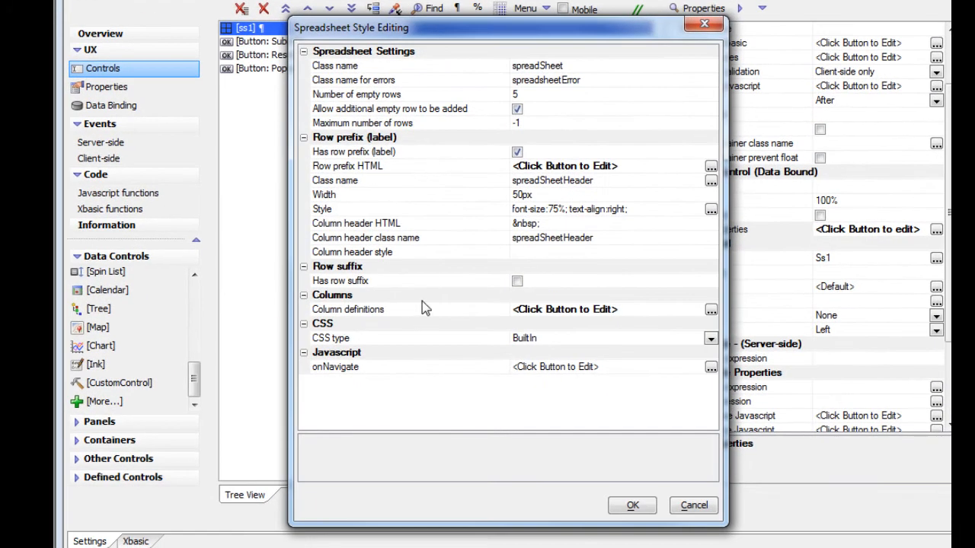
pyautogui.doubleClick(425, 308)
pyautogui.moveTo(697, 90); pyautogui.dragTo(361, 56)
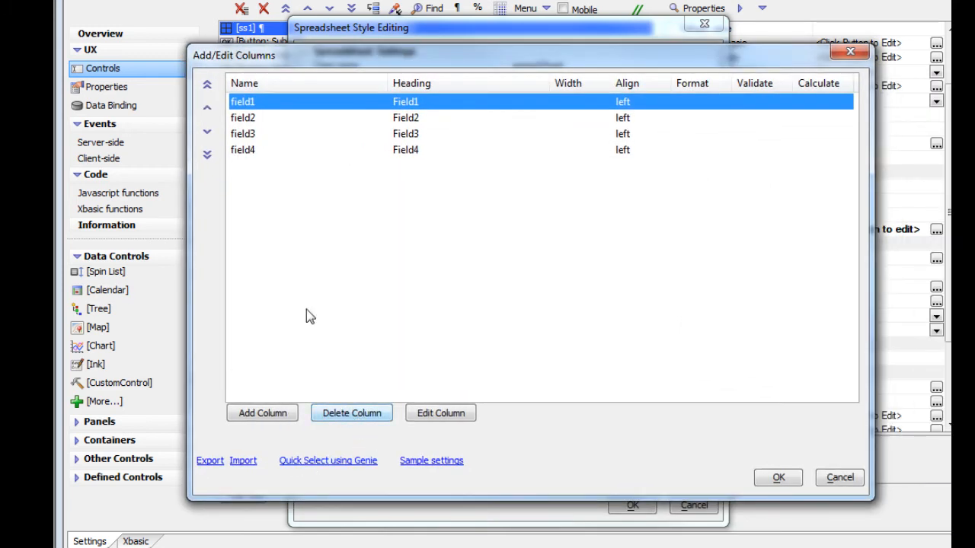
pyautogui.click(372, 413)
pyautogui.click(372, 412)
pyautogui.click(372, 413)
pyautogui.click(372, 413)
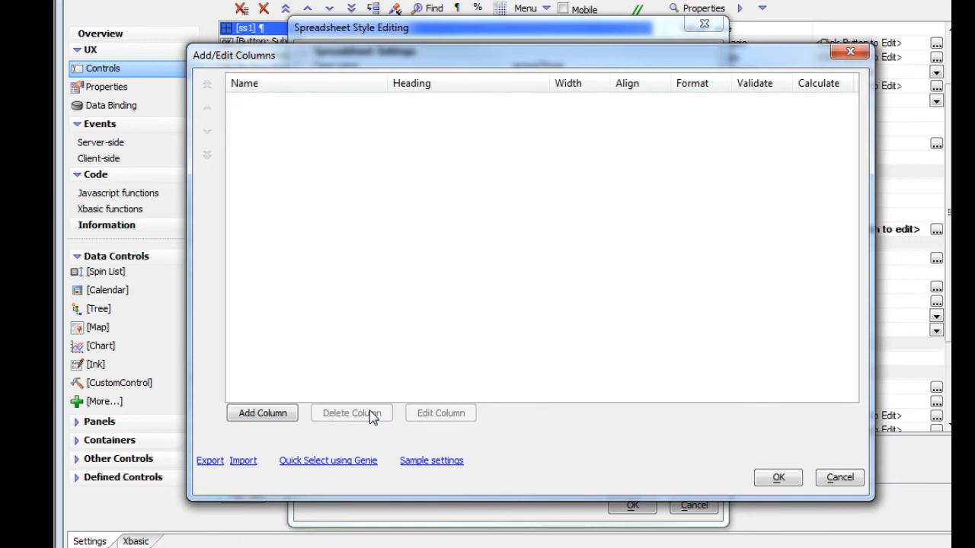
# Start the quick column selection genie and set its connection string to the named connection northwind.
pyautogui.click(330, 461)
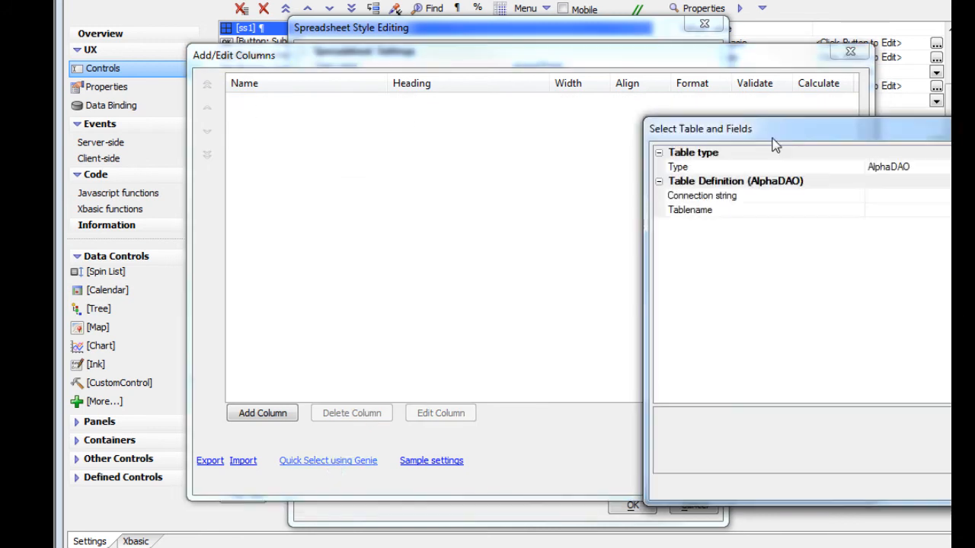
pyautogui.moveTo(833, 144); pyautogui.dragTo(453, 142)
pyautogui.click(742, 194)
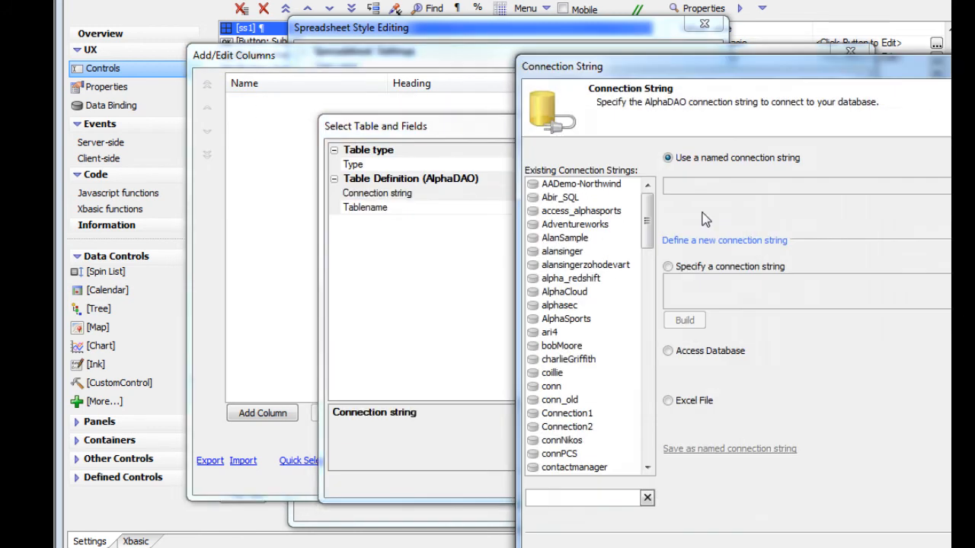
pyautogui.click(564, 388)
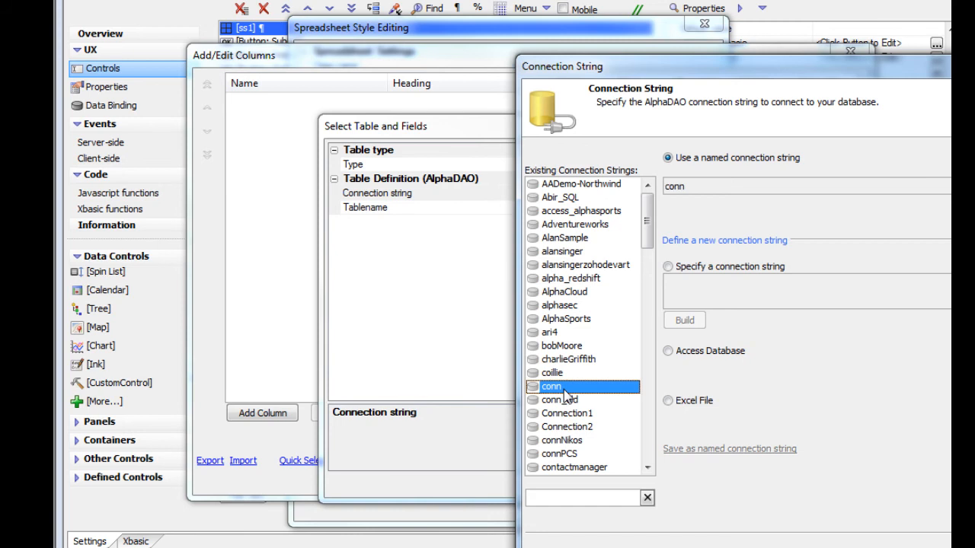
pyautogui.press('n')
pyautogui.scroll(-1, 603, 411)
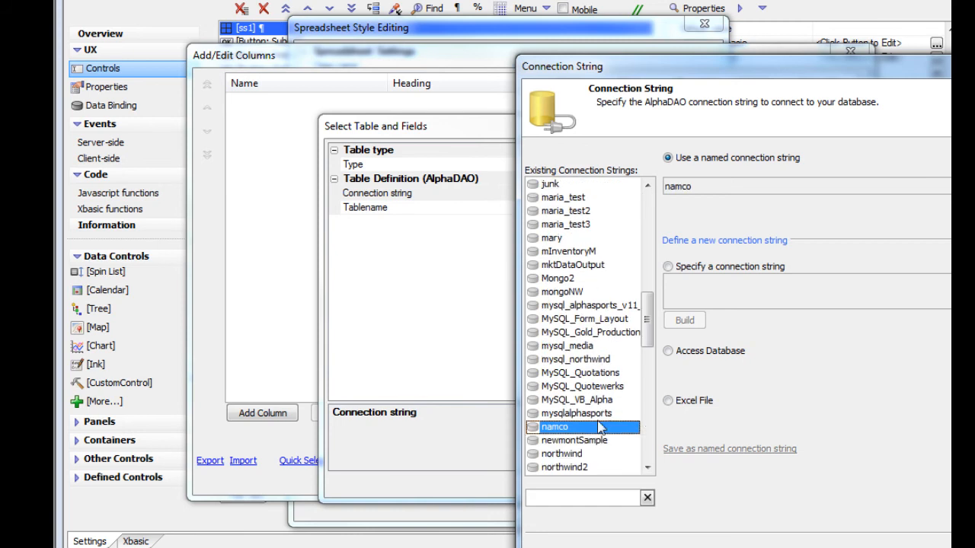
pyautogui.click(576, 455)
pyautogui.press('Return')
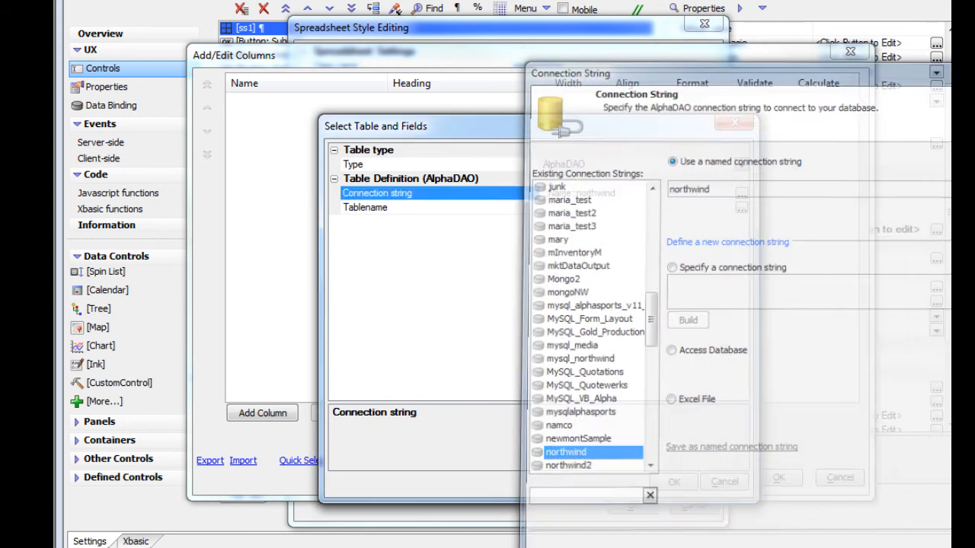
# Choose the customers table as the source, turn off All fields and open the field list for selection.
pyautogui.doubleClick(427, 210)
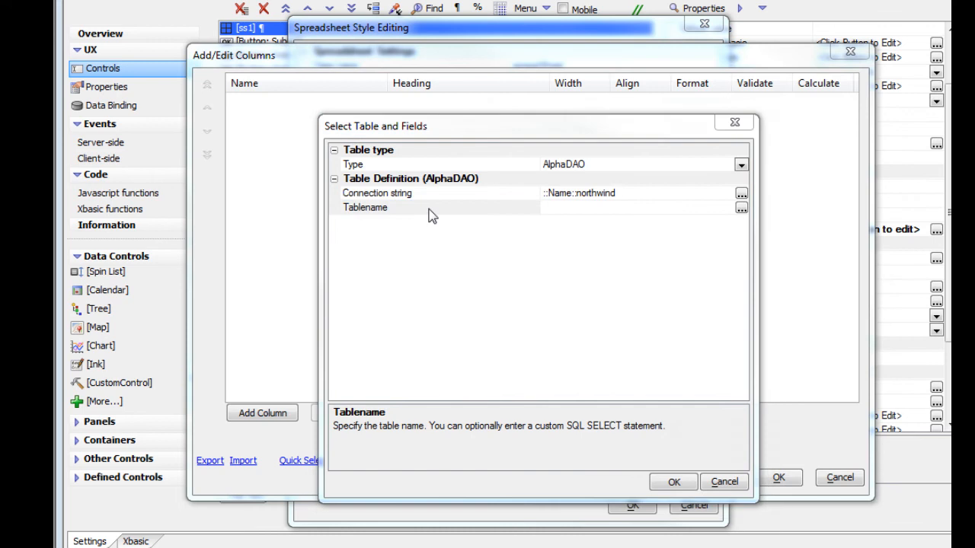
pyautogui.doubleClick(660, 403)
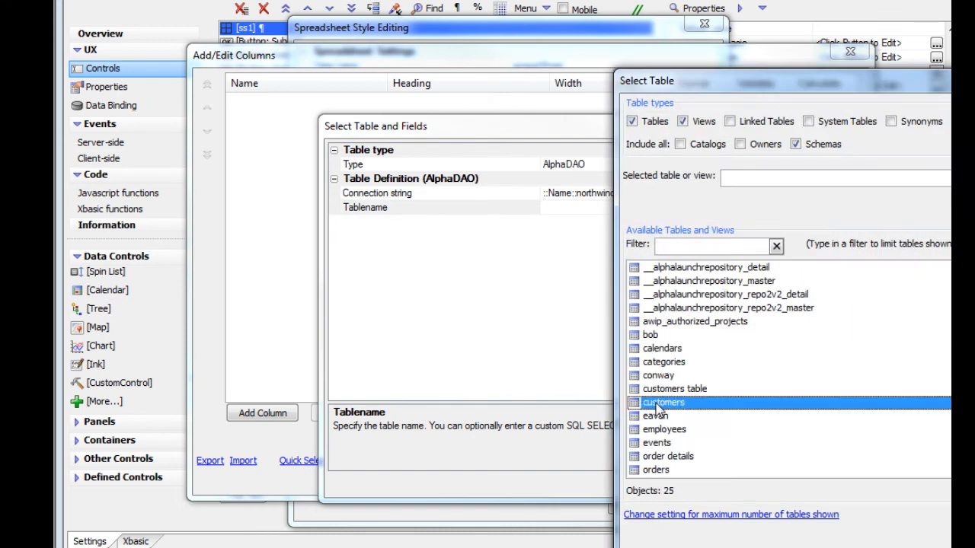
pyautogui.doubleClick(461, 223)
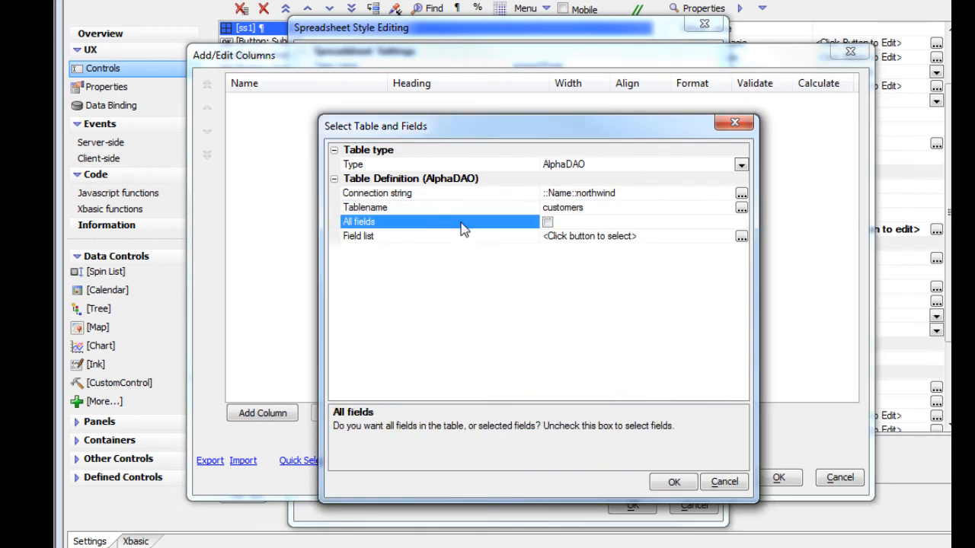
pyautogui.doubleClick(460, 236)
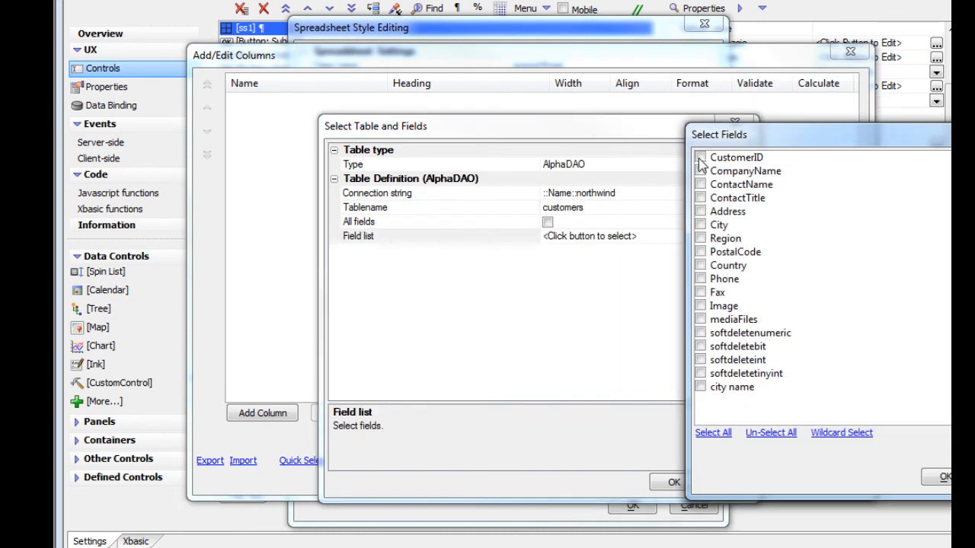
# Select the fields CustomerID, CompanyName, ContactName, Address and Country and generate the spreadsheet columns from them.
pyautogui.click(700, 158)
pyautogui.click(699, 171)
pyautogui.click(701, 185)
pyautogui.click(700, 212)
pyautogui.click(700, 266)
pyautogui.click(942, 480)
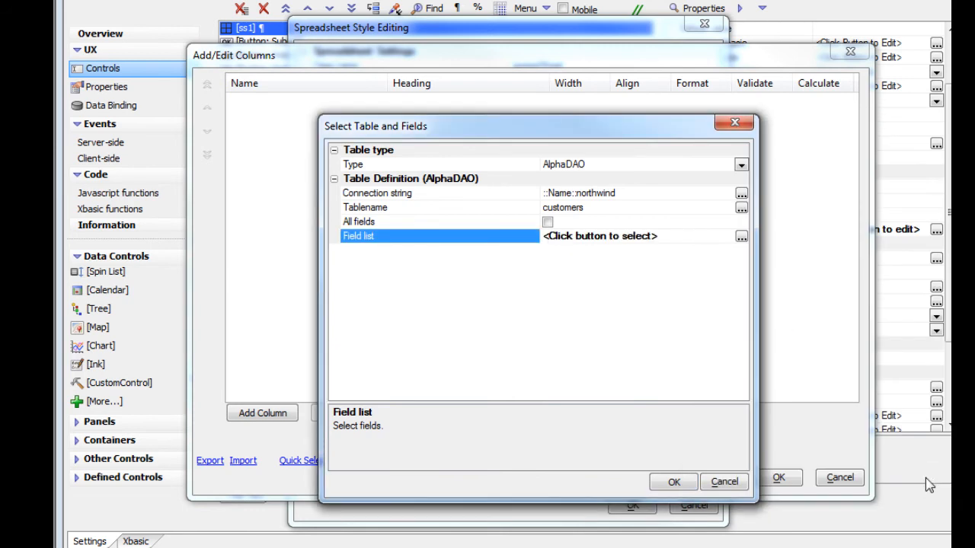
pyautogui.click(674, 482)
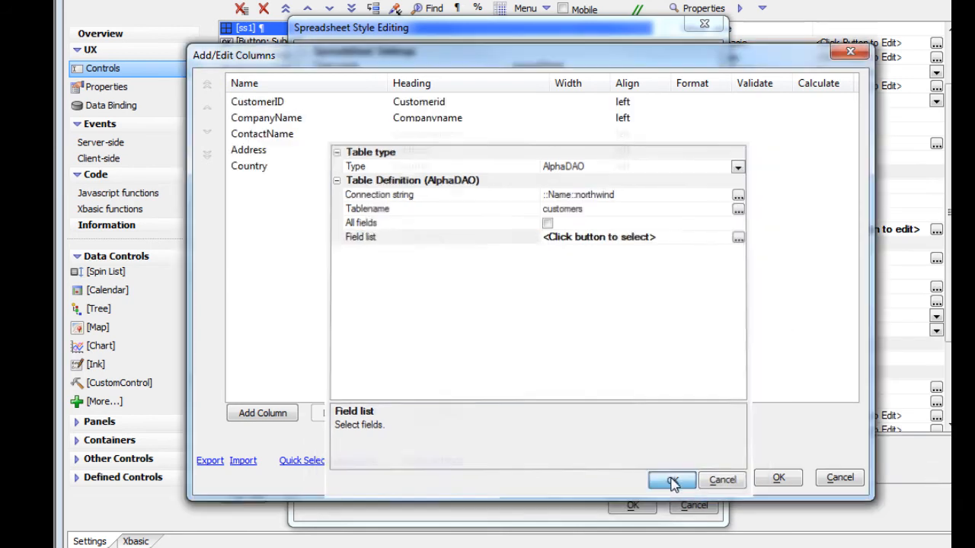
# Accept the column definitions and spreadsheet settings and show the spreadsheet in the working preview.
pyautogui.click(784, 481)
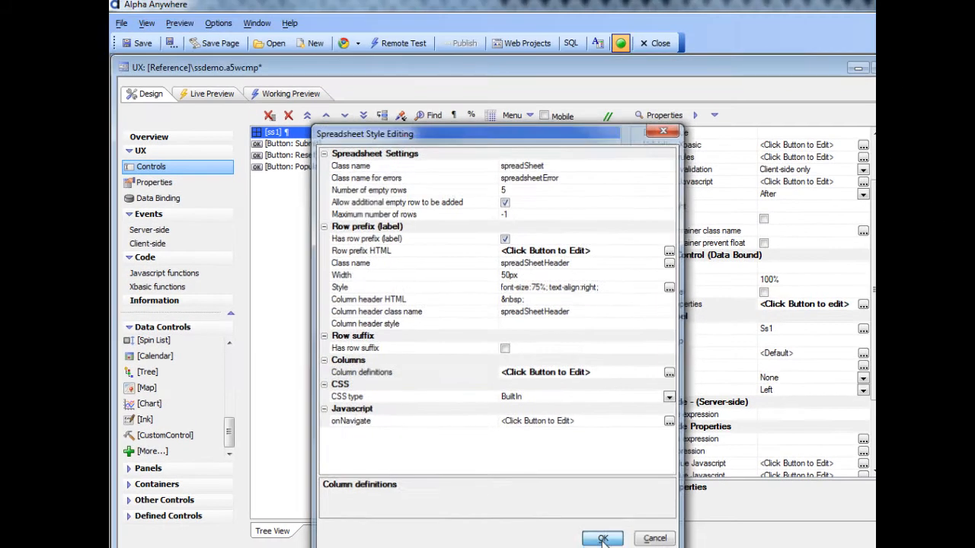
pyautogui.click(632, 505)
pyautogui.click(297, 94)
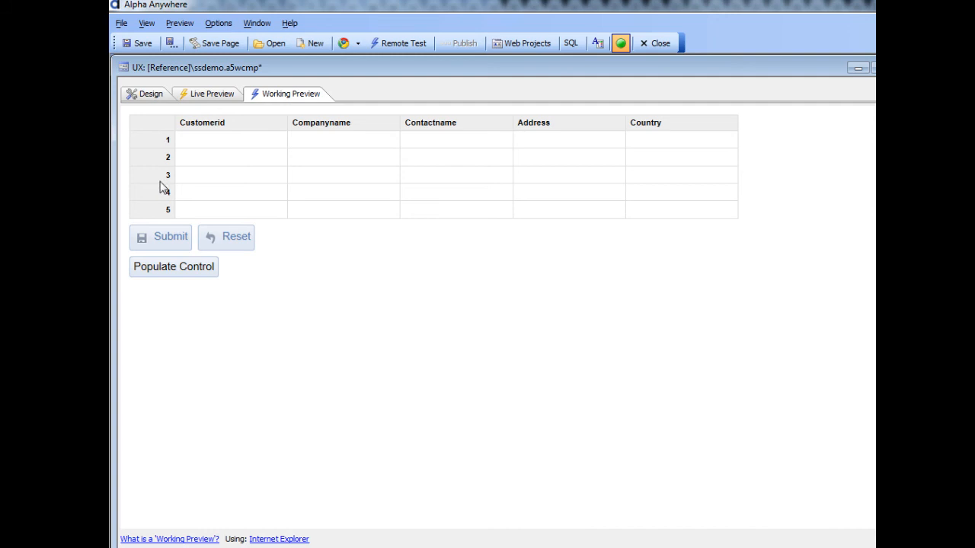
# Reopen the ss1 control's spreadsheet settings from the design and review the row prefix HTML script and the row prefix style.
pyautogui.click(148, 99)
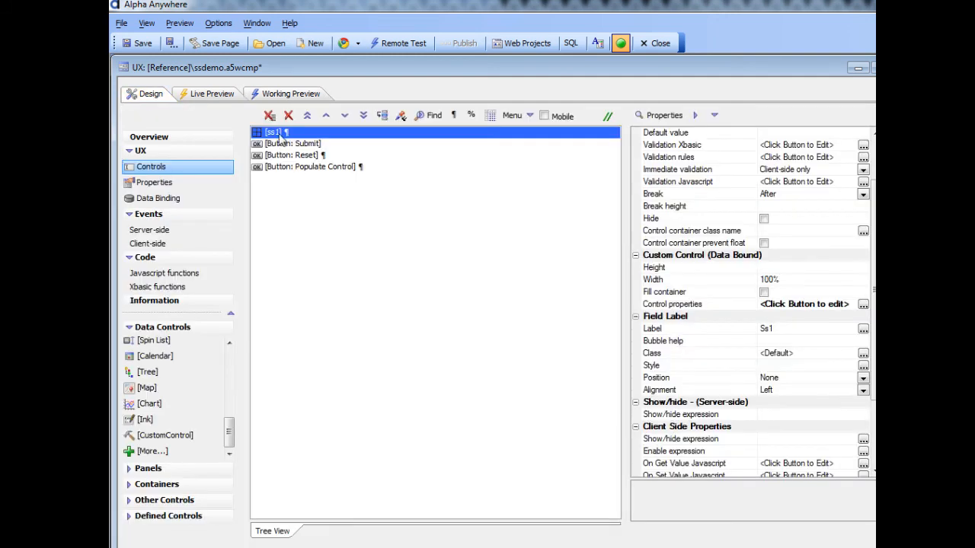
pyautogui.doubleClick(282, 136)
pyautogui.moveTo(684, 166); pyautogui.dragTo(457, 155)
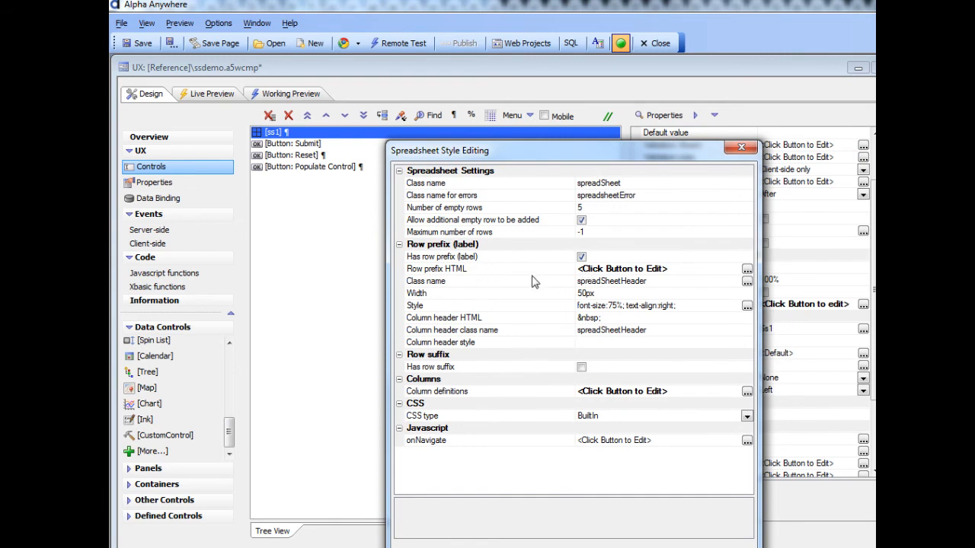
pyautogui.doubleClick(460, 272)
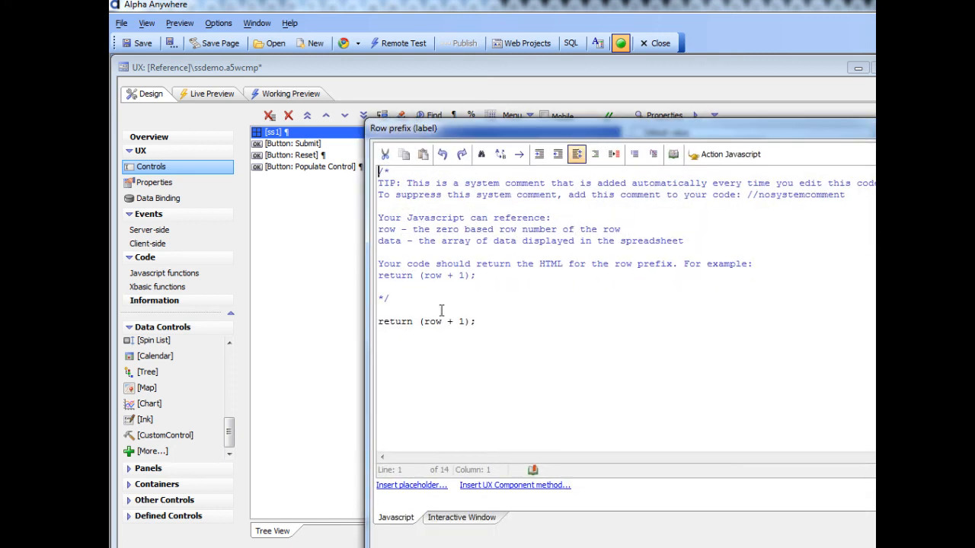
pyautogui.click(428, 321)
pyautogui.moveTo(428, 320); pyautogui.dragTo(472, 322)
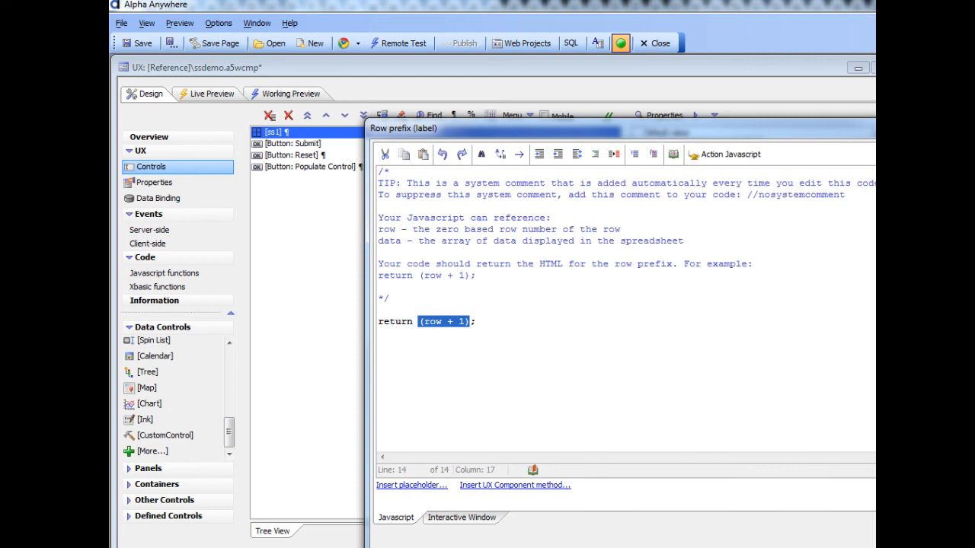
pyautogui.click(815, 546)
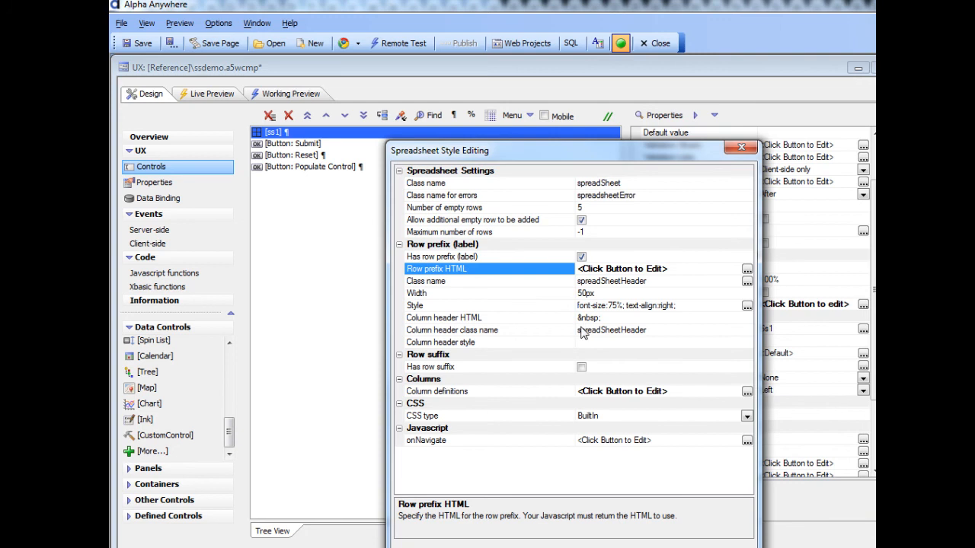
pyautogui.click(682, 306)
pyautogui.moveTo(677, 306); pyautogui.dragTo(576, 307)
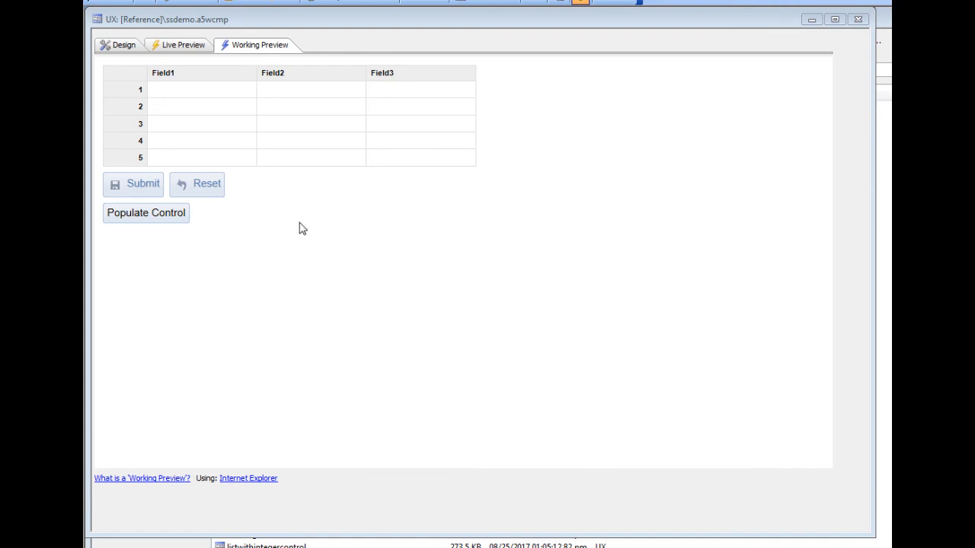
# Rerun the working preview from the design and enter dds in Field2 of row 1.
pyautogui.click(116, 48)
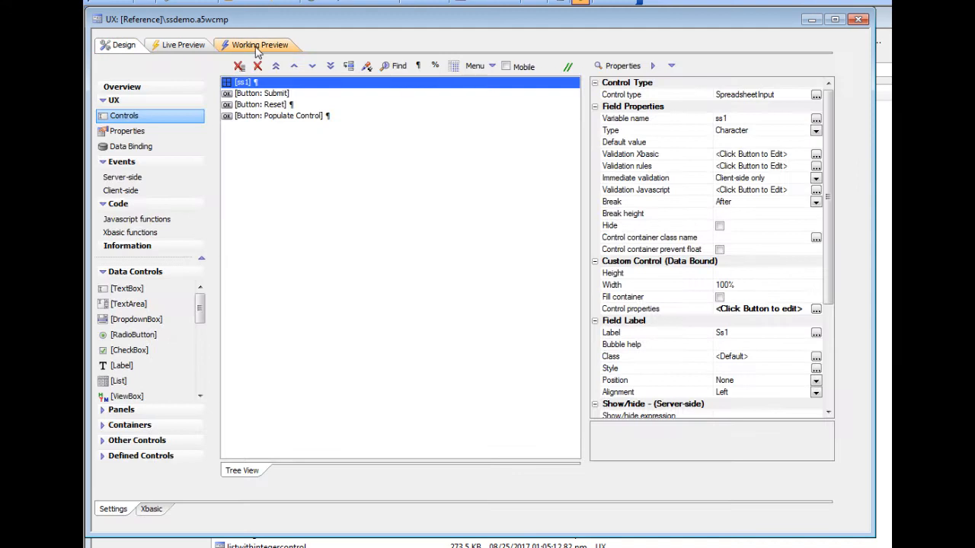
pyautogui.click(259, 45)
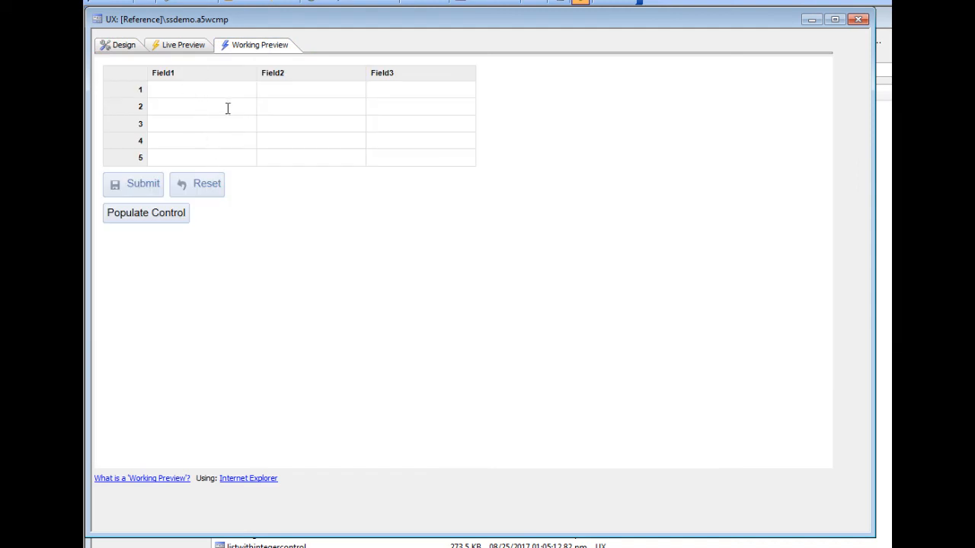
pyautogui.click(287, 91)
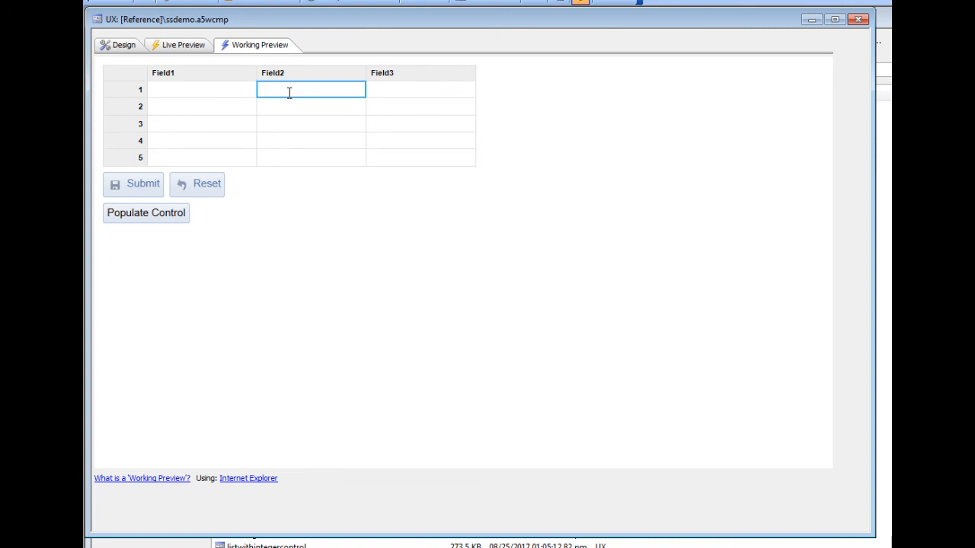
pyautogui.write('dds')
pyautogui.press('Tab')
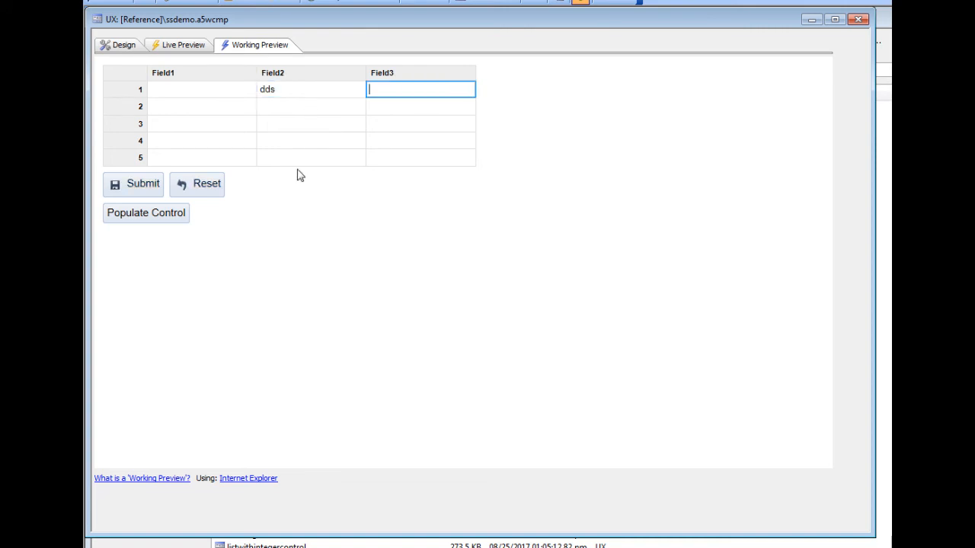
# Enter ddd in Field2 of row 5 and move on past the last column of that row.
pyautogui.click(295, 158)
pyautogui.write('ddd')
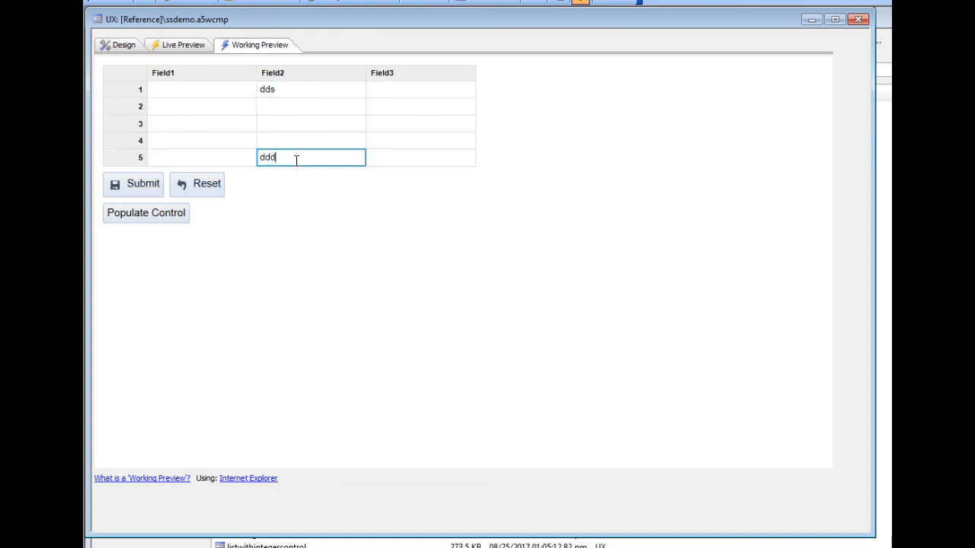
pyautogui.press('Tab')
pyautogui.press('Tab')
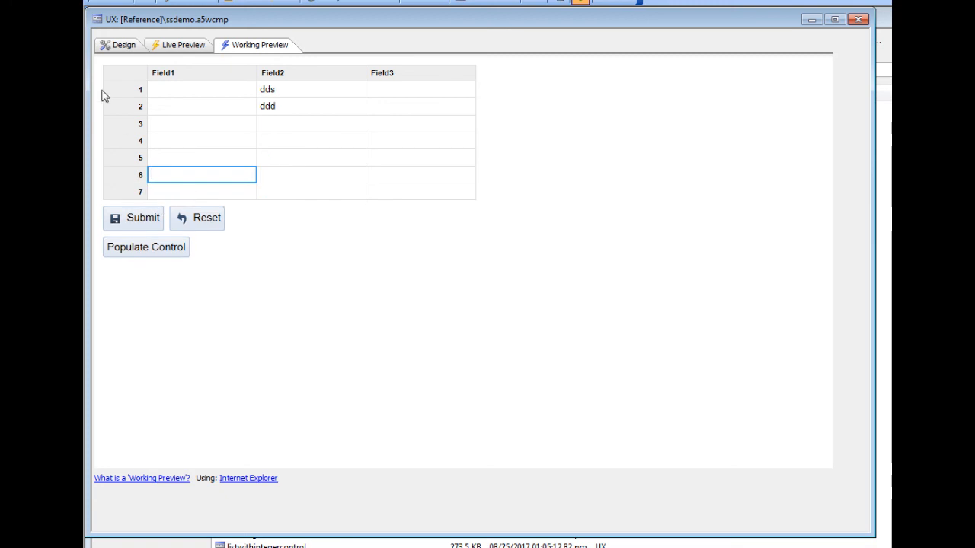
# Open the ss1 control's spreadsheet settings from the design, review the Number of empty rows setting and accept the dialog.
pyautogui.click(112, 50)
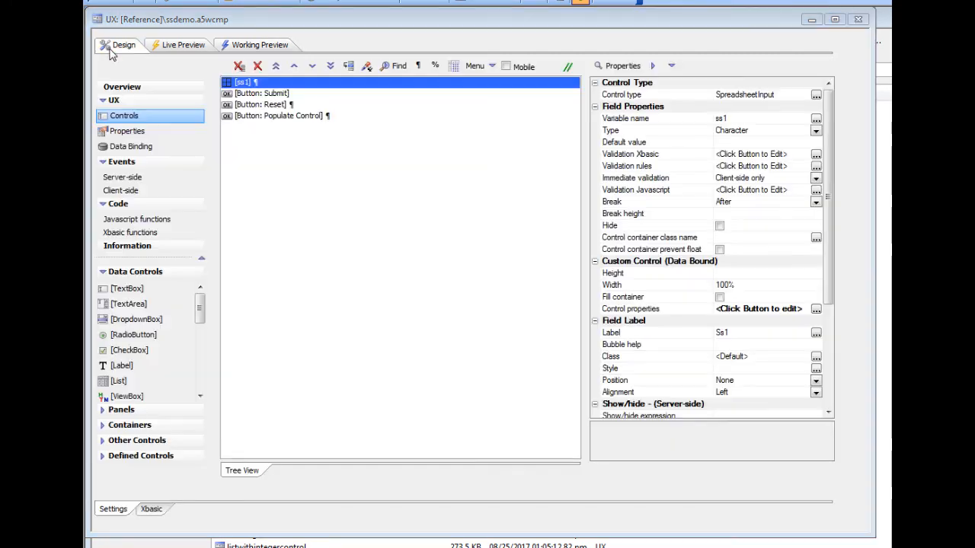
pyautogui.doubleClick(626, 309)
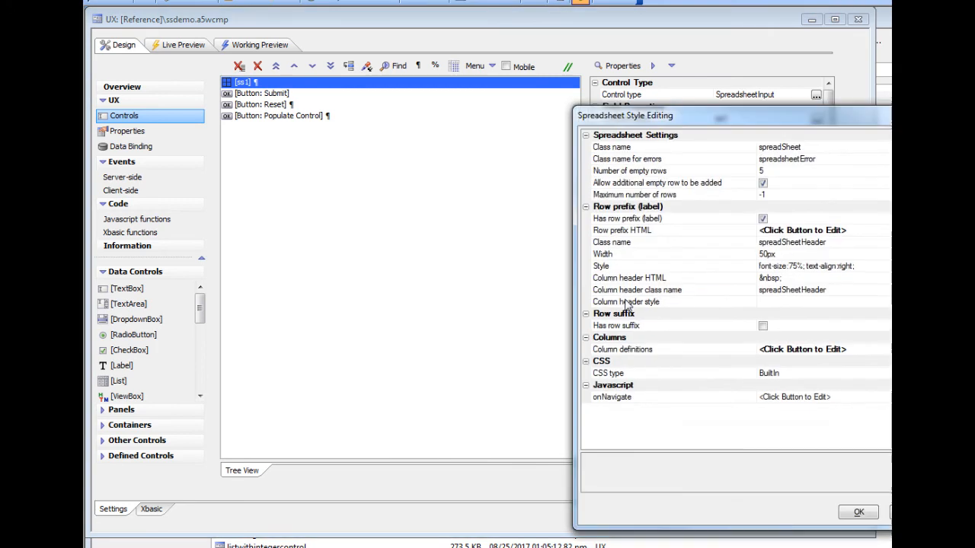
pyautogui.moveTo(719, 117); pyautogui.dragTo(529, 105)
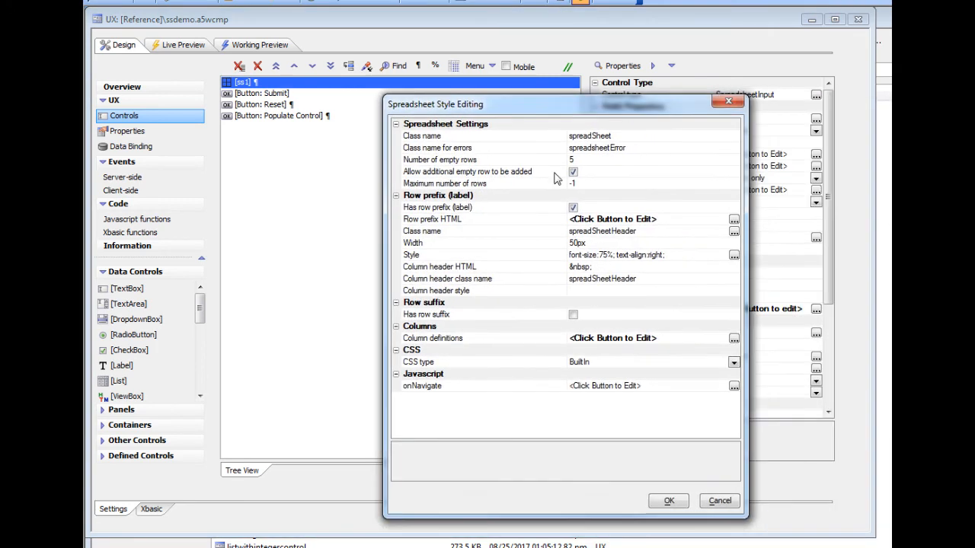
pyautogui.click(521, 161)
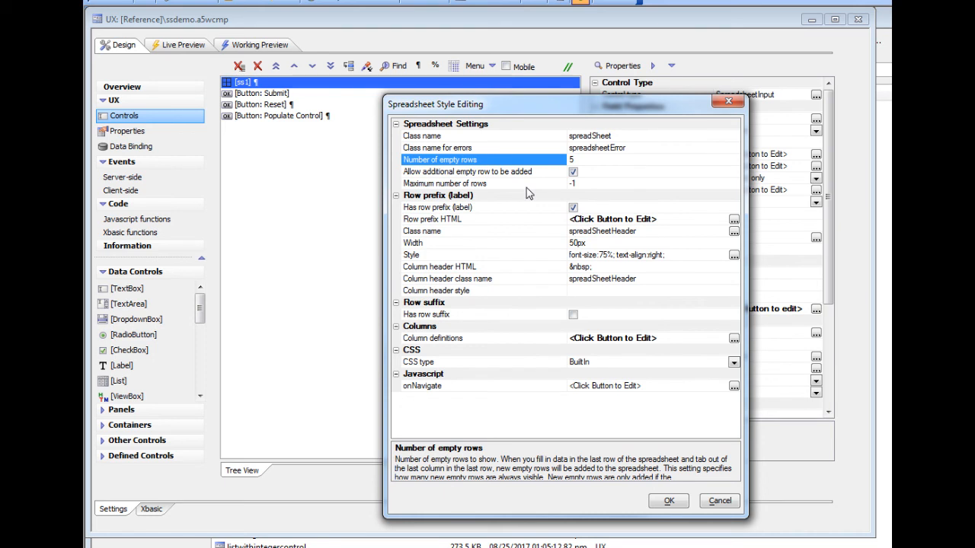
pyautogui.click(669, 501)
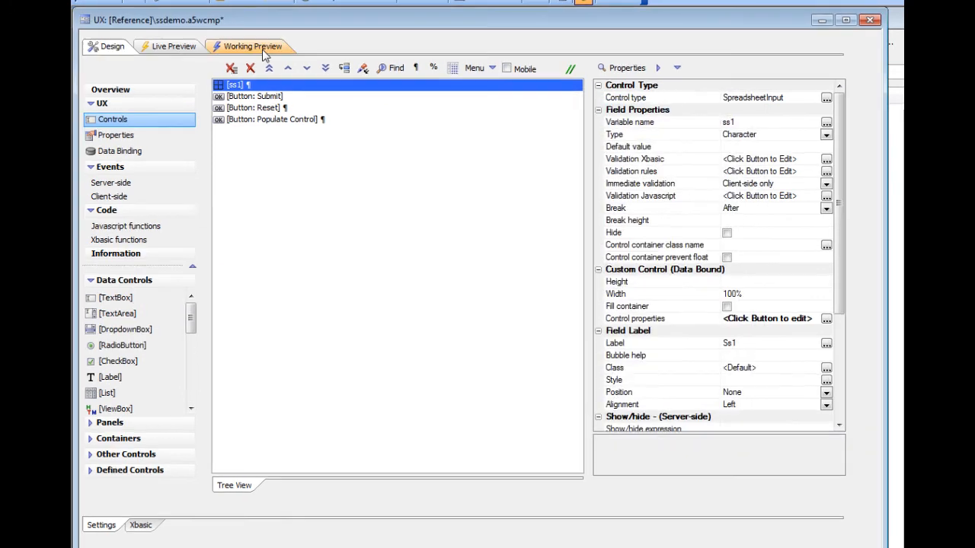
# Show the working preview again, enter dsddd in Field2 of row 5 and leave the row.
pyautogui.click(260, 46)
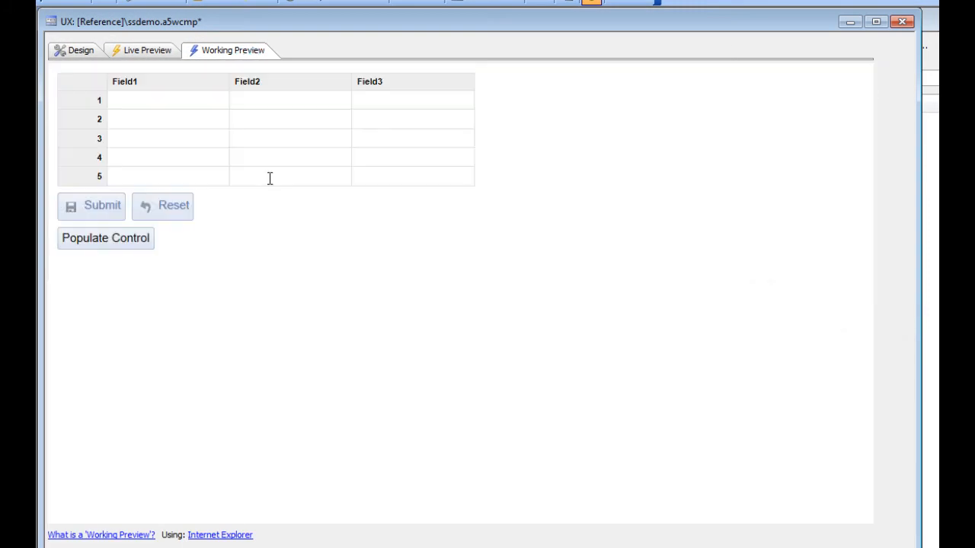
pyautogui.click(265, 177)
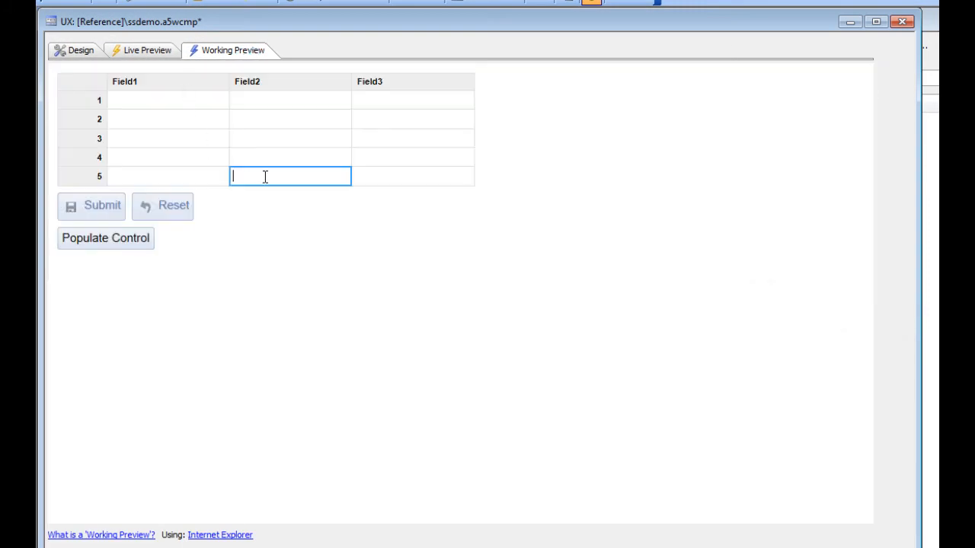
pyautogui.write('dsddd')
pyautogui.press('Return')
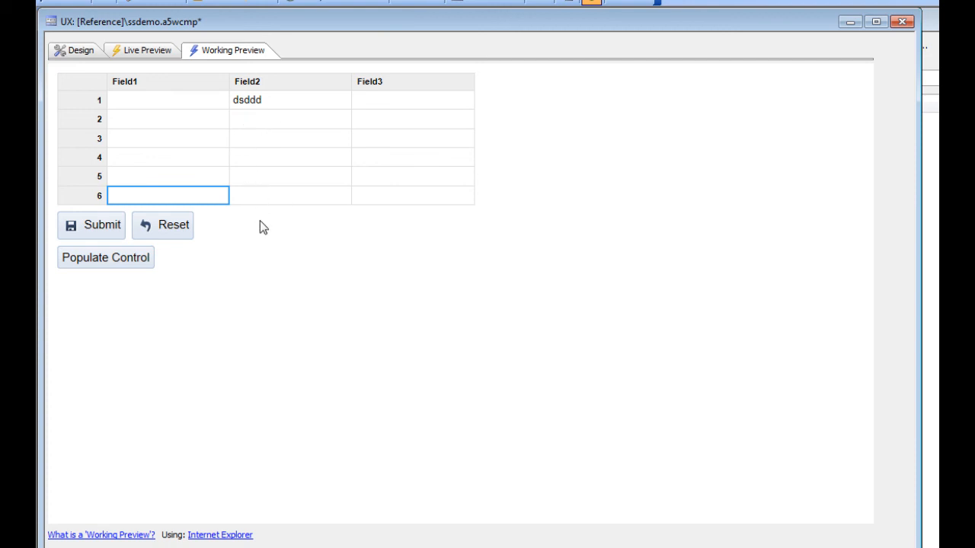
# Reopen the ss1 spreadsheet settings, review the additional empty row and maximum number of rows options, and close the dialog.
pyautogui.click(80, 50)
pyautogui.doubleClick(675, 344)
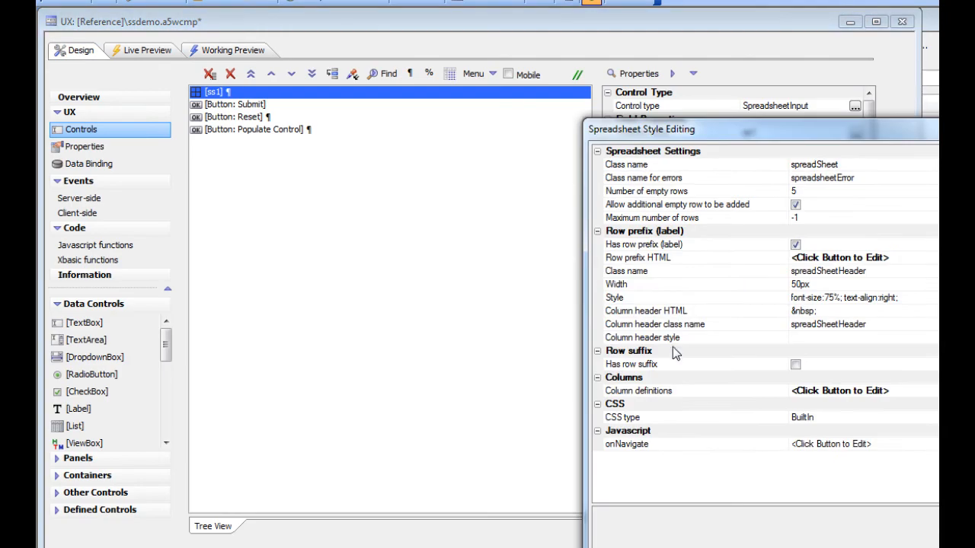
pyautogui.moveTo(769, 127); pyautogui.dragTo(540, 118)
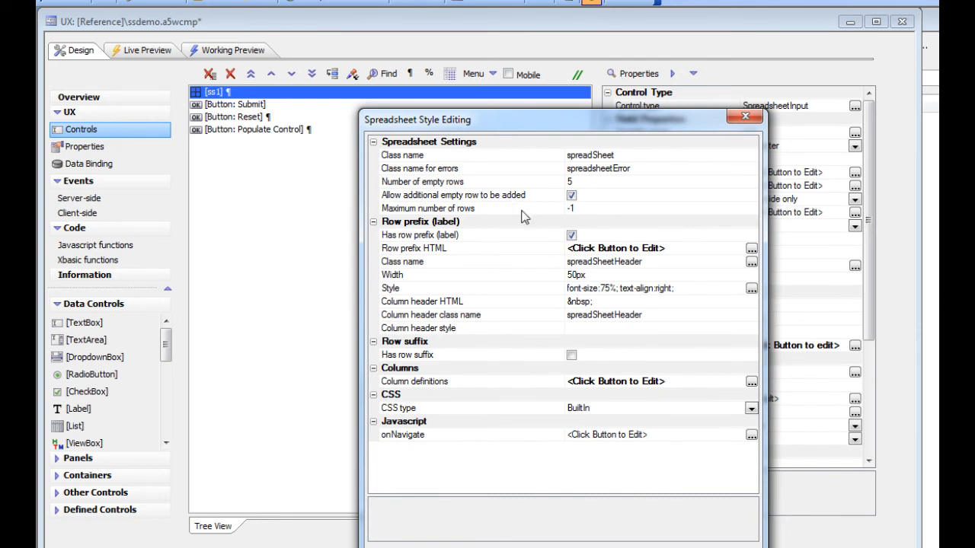
pyautogui.click(708, 547)
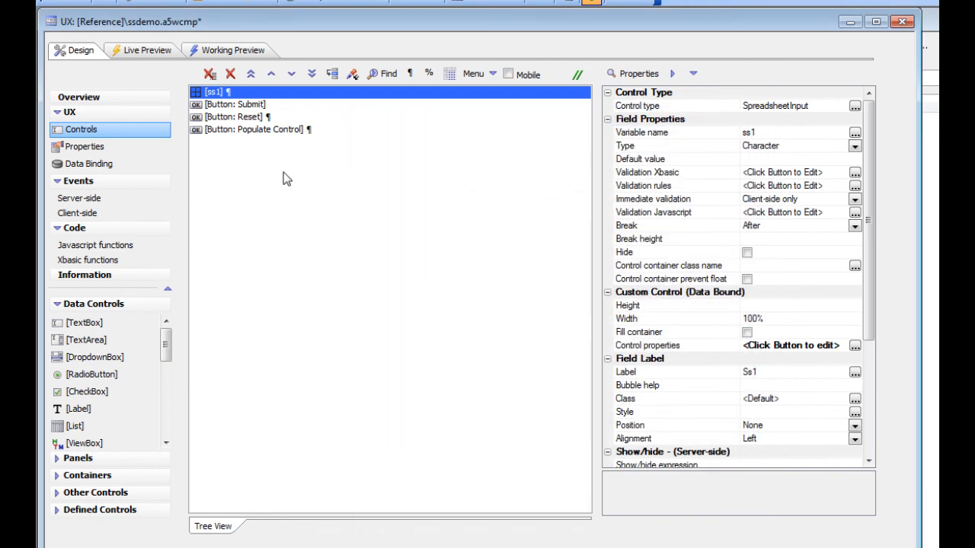
# Run Populate Control in the working preview and open that button's click event code from the design.
pyautogui.click(223, 50)
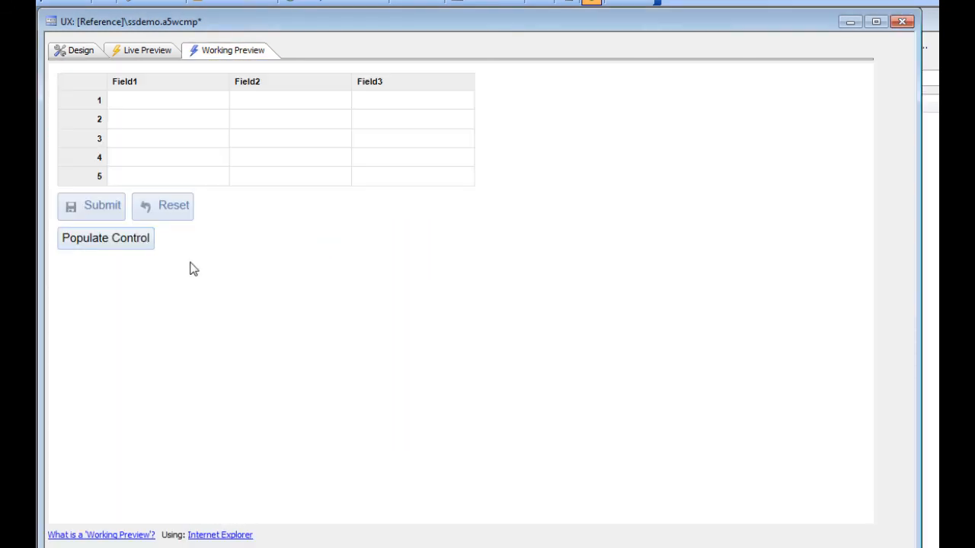
pyautogui.click(143, 240)
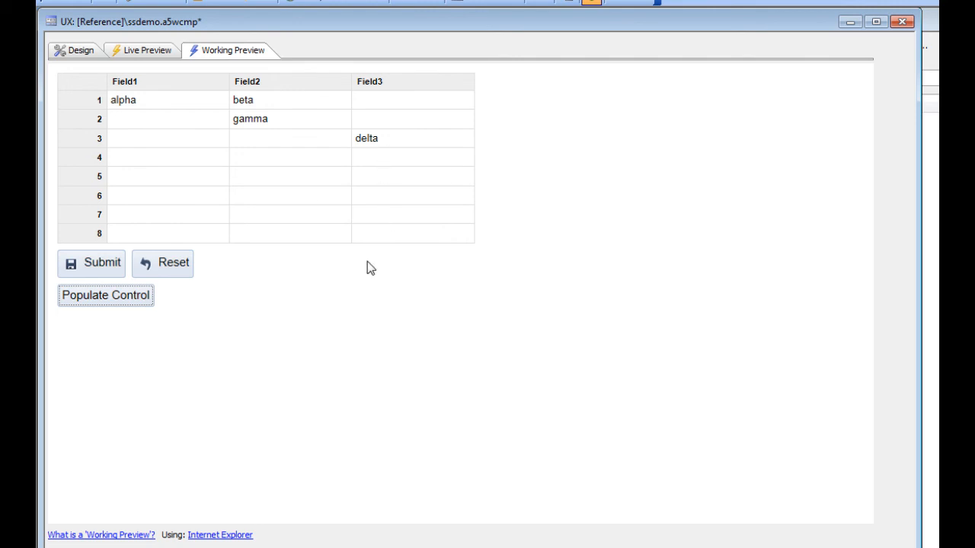
pyautogui.click(77, 55)
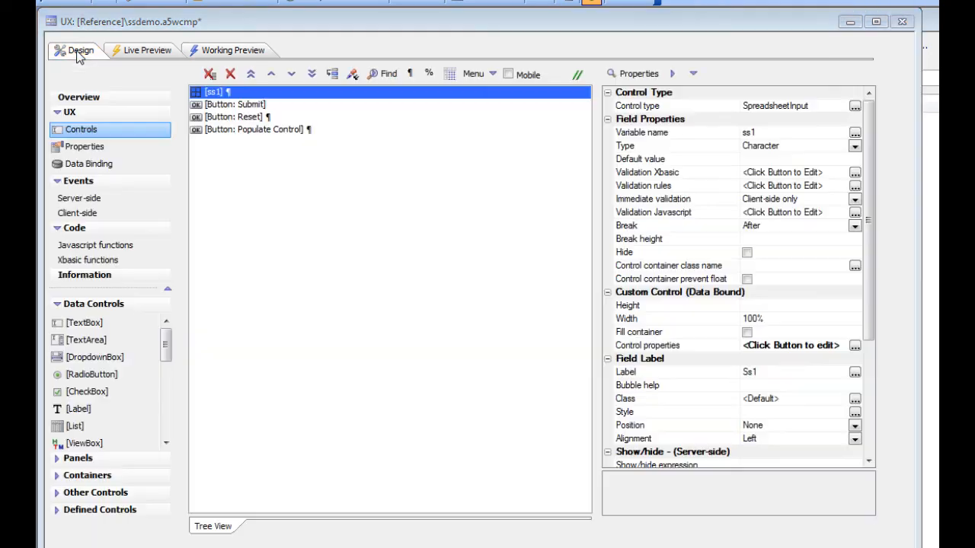
pyautogui.click(265, 131)
pyautogui.doubleClick(265, 130)
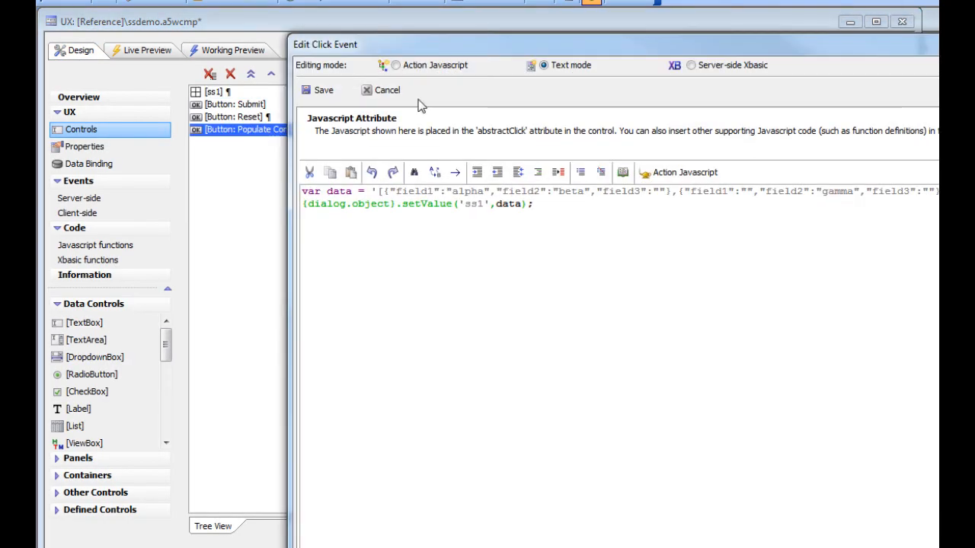
# Review the JSON data string and the setValue call in the Populate Control click code, and save the event.
pyautogui.moveTo(553, 46); pyautogui.dragTo(336, 54)
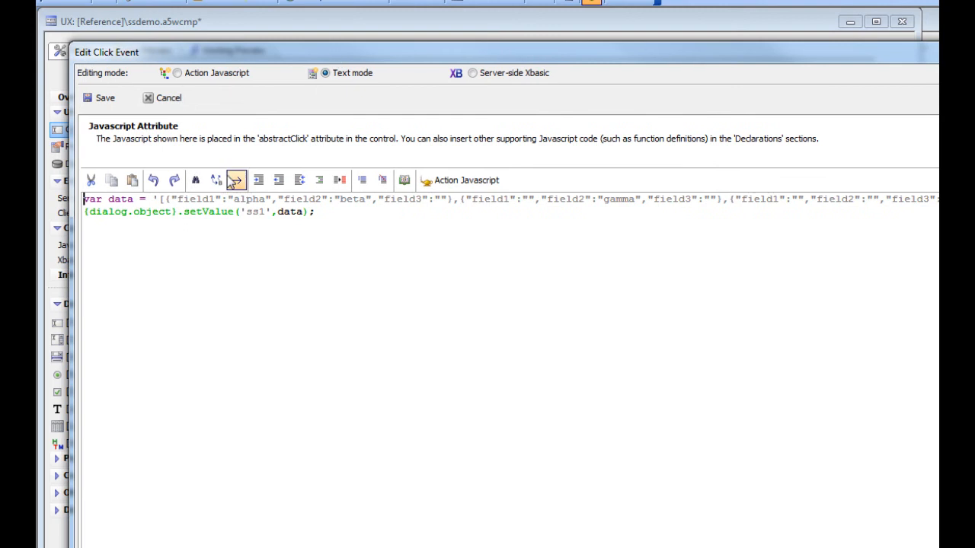
pyautogui.moveTo(183, 211); pyautogui.dragTo(240, 212)
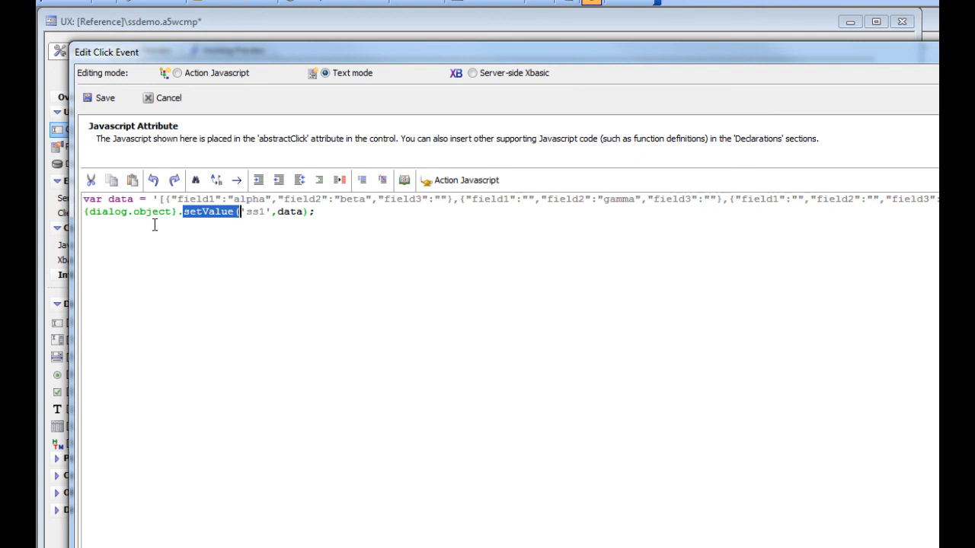
pyautogui.moveTo(158, 200); pyautogui.dragTo(532, 199)
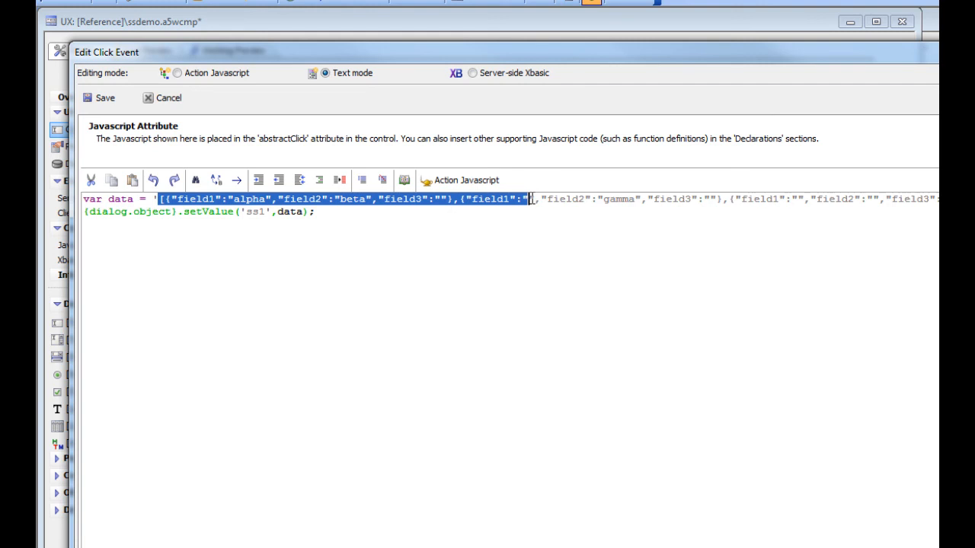
pyautogui.click(192, 200)
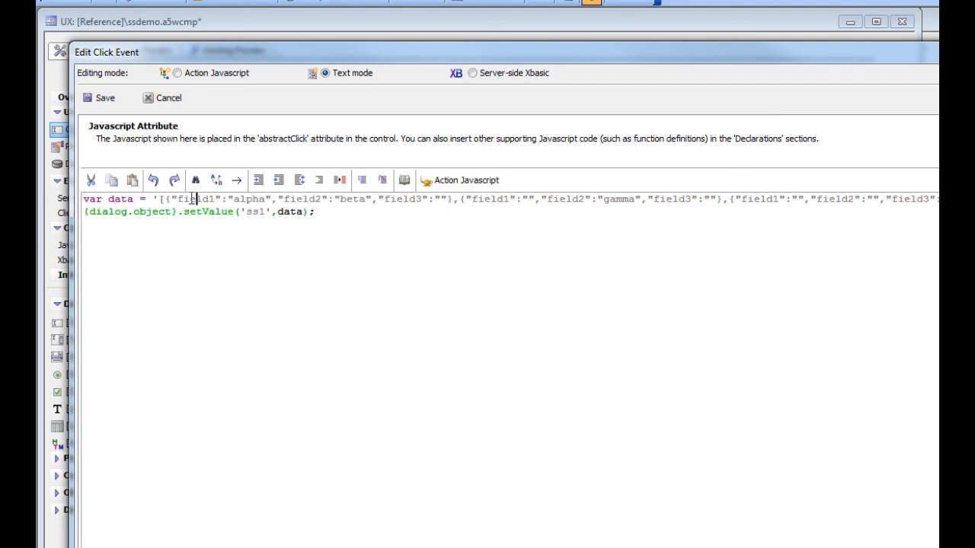
pyautogui.moveTo(166, 199); pyautogui.dragTo(454, 199)
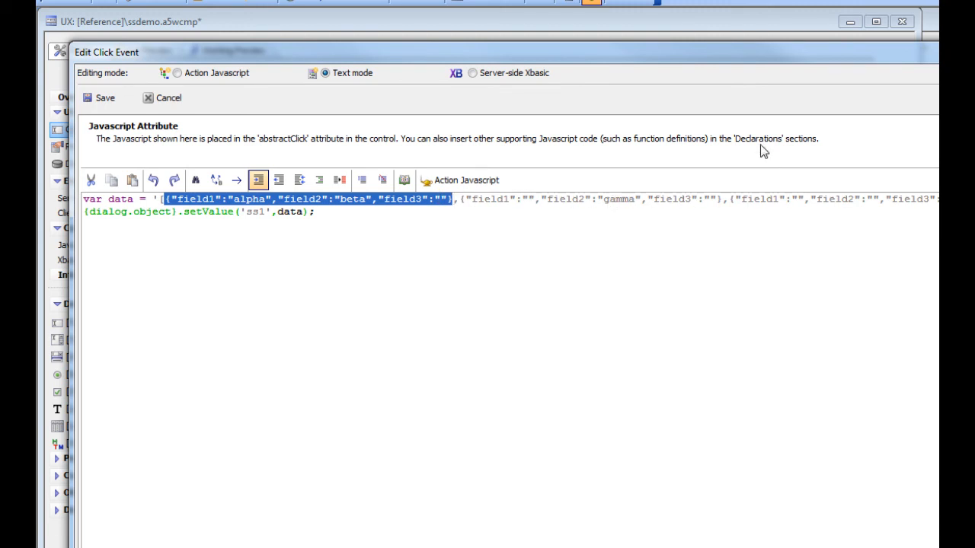
pyautogui.moveTo(779, 59); pyautogui.dragTo(578, 65)
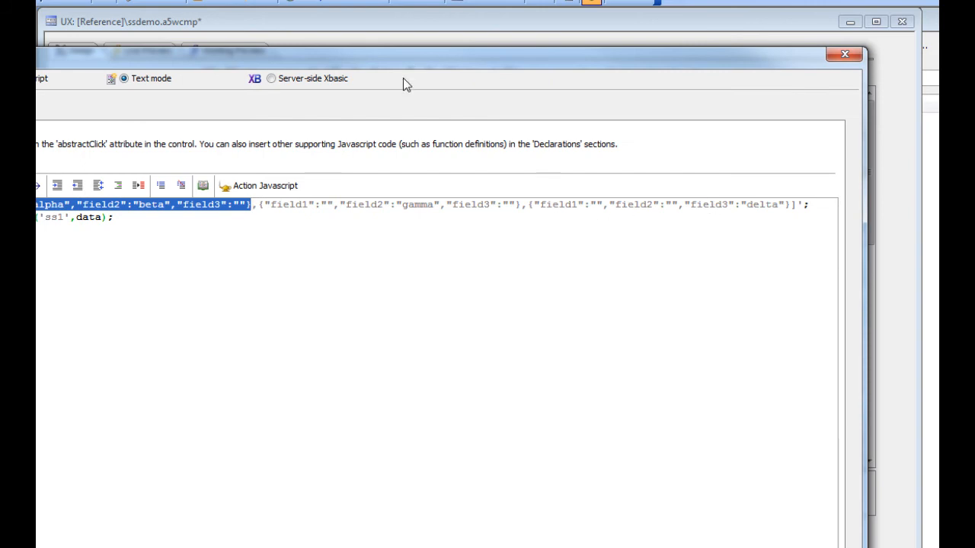
pyautogui.moveTo(432, 56); pyautogui.dragTo(696, 69)
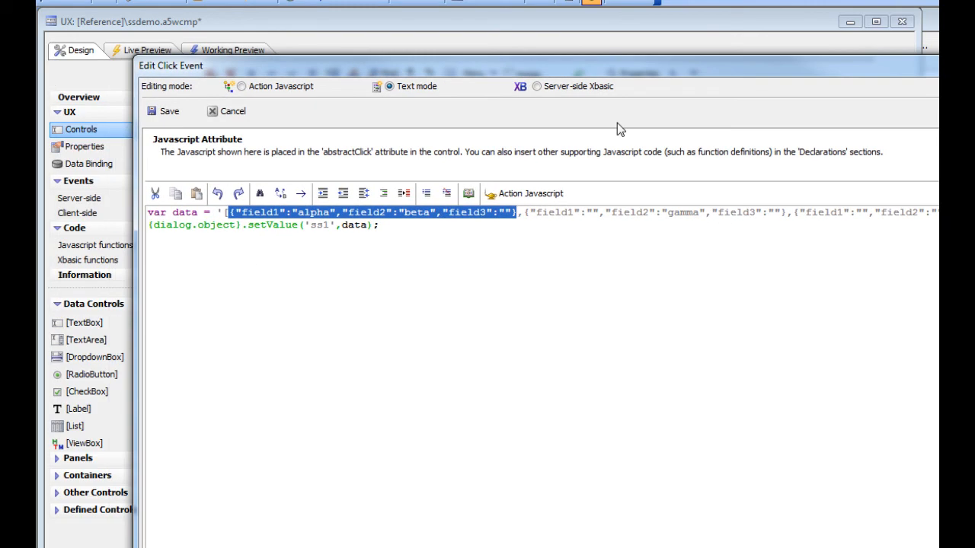
pyautogui.click(169, 113)
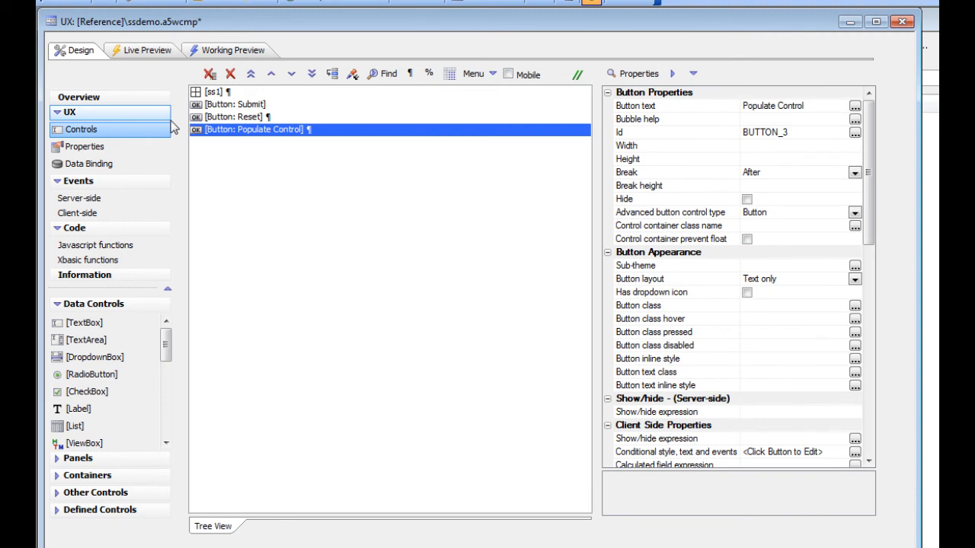
pyautogui.click(171, 129)
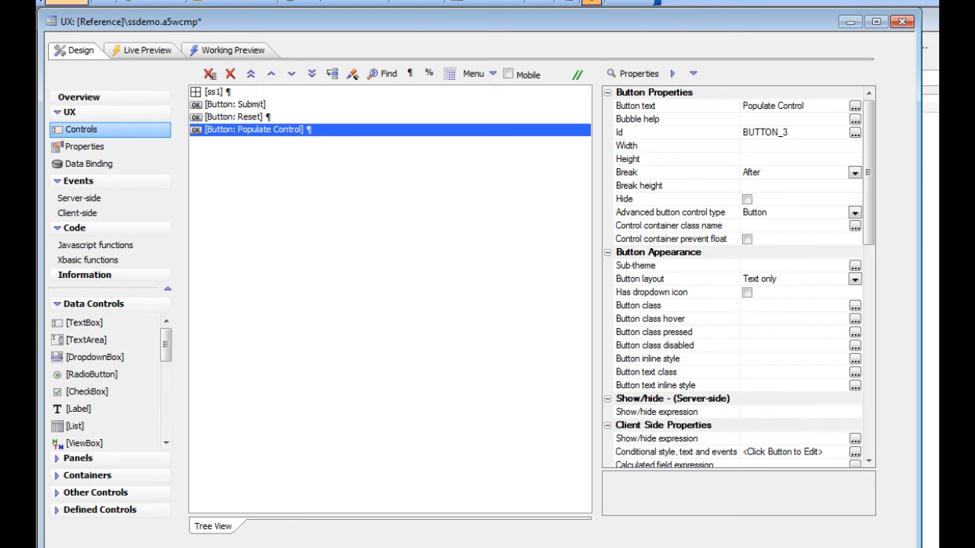
# Switch to the ss1 component, reload its working preview and choose USA as the country to fill the spreadsheet.
pyautogui.click(79, 2)
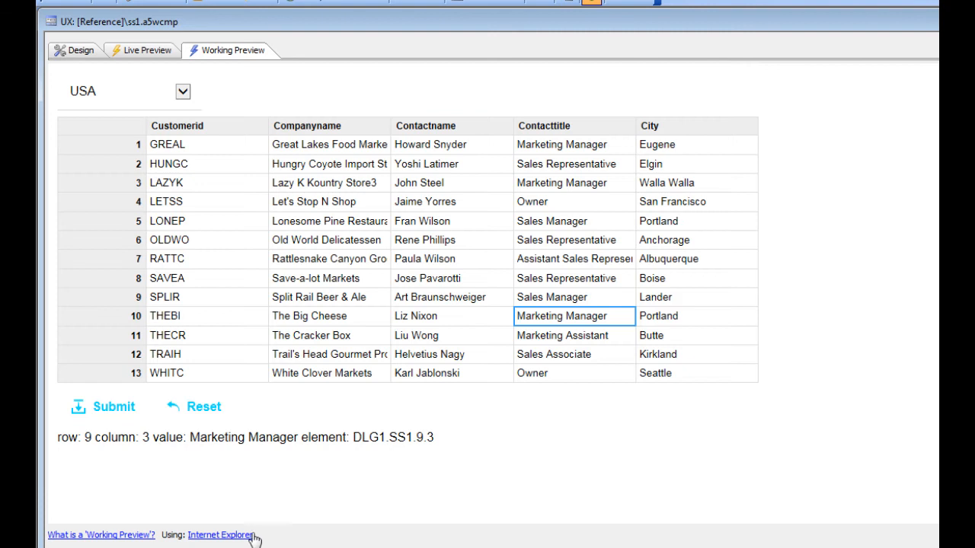
pyautogui.click(68, 51)
pyautogui.click(232, 52)
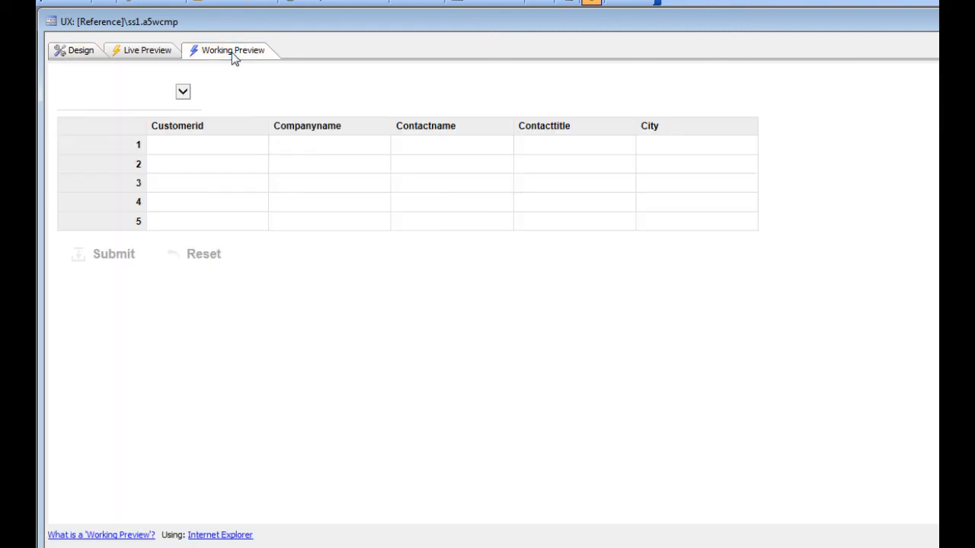
pyautogui.click(183, 92)
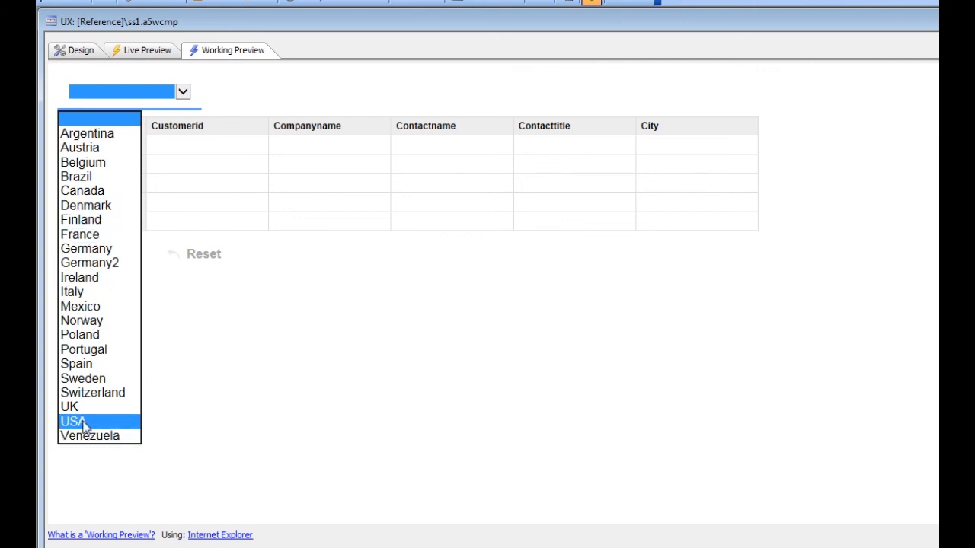
pyautogui.click(84, 425)
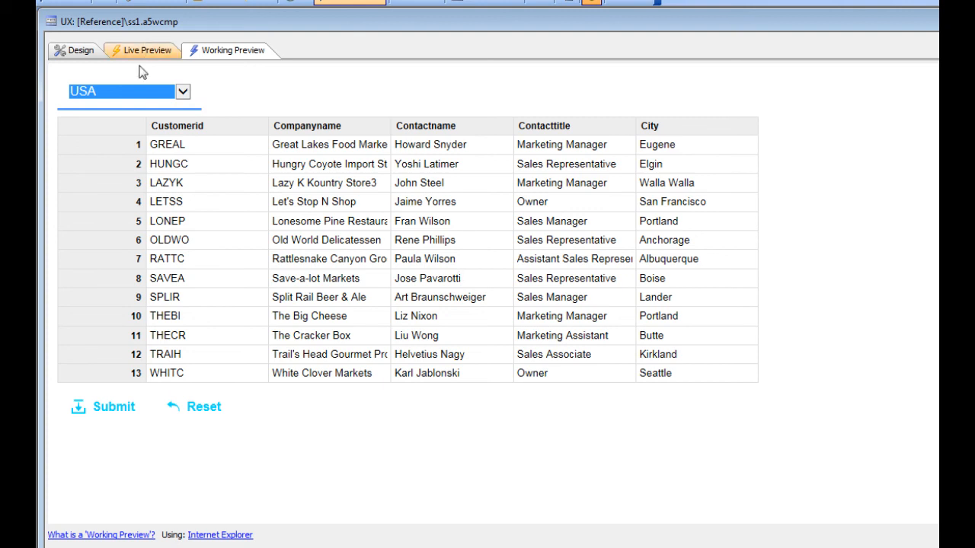
# Repopulate the spreadsheet with the customers for Brazil, followed by those for UK.
pyautogui.click(135, 95)
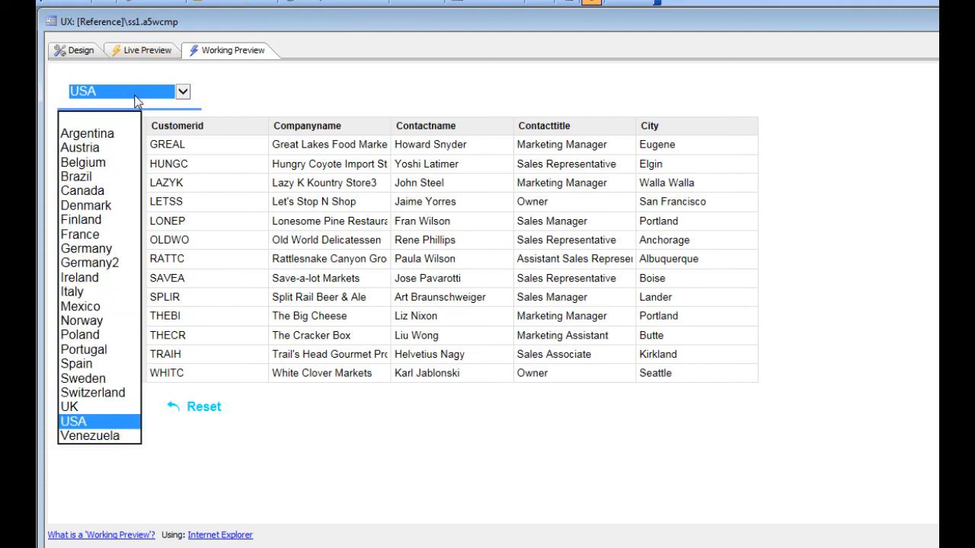
pyautogui.click(82, 177)
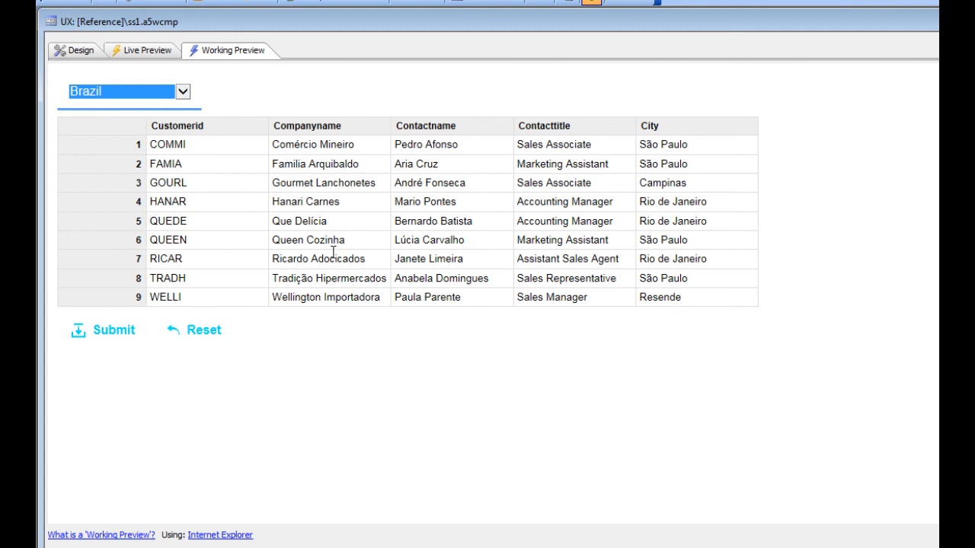
pyautogui.click(149, 92)
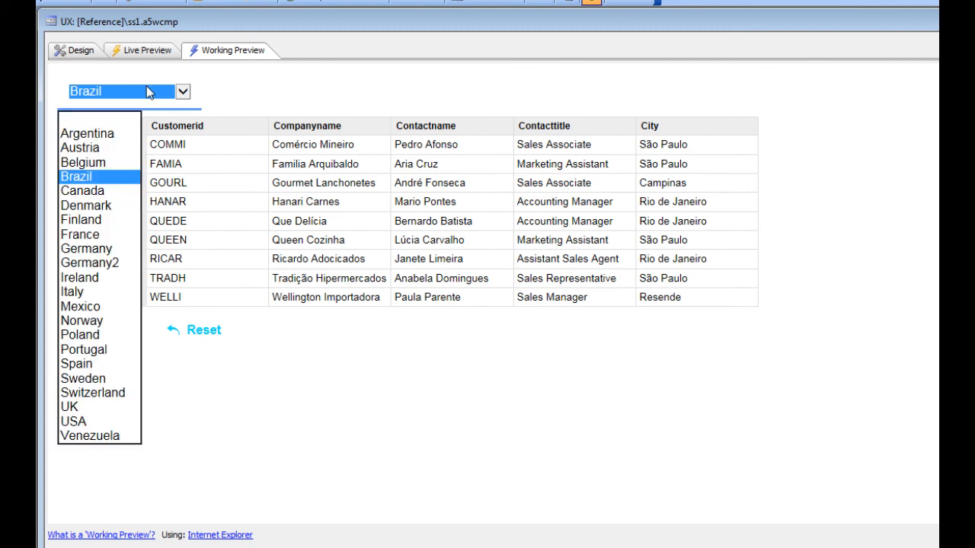
pyautogui.click(86, 410)
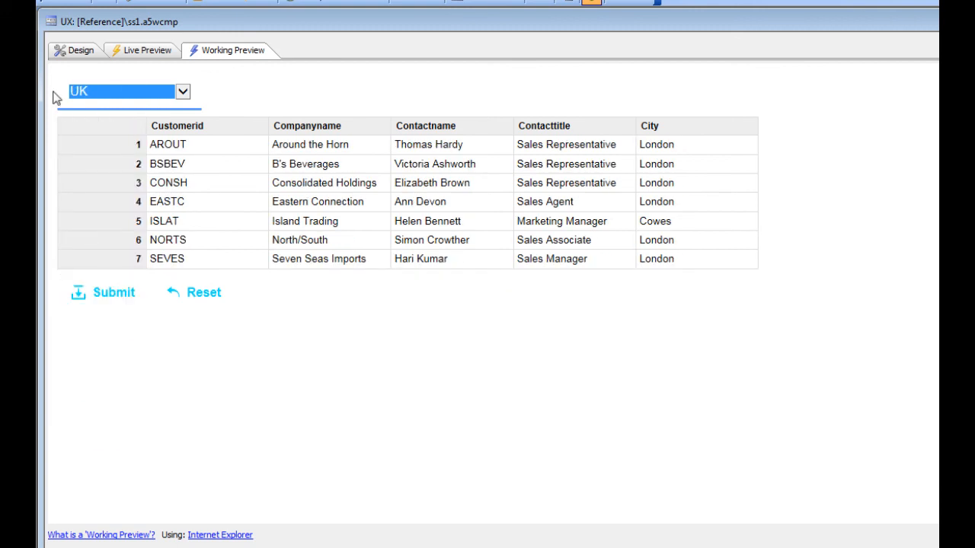
# Open the onChange event code of the dd1 dropdown from the design, review its ajaxCallback to xb, and save it.
pyautogui.click(75, 52)
pyautogui.click(222, 92)
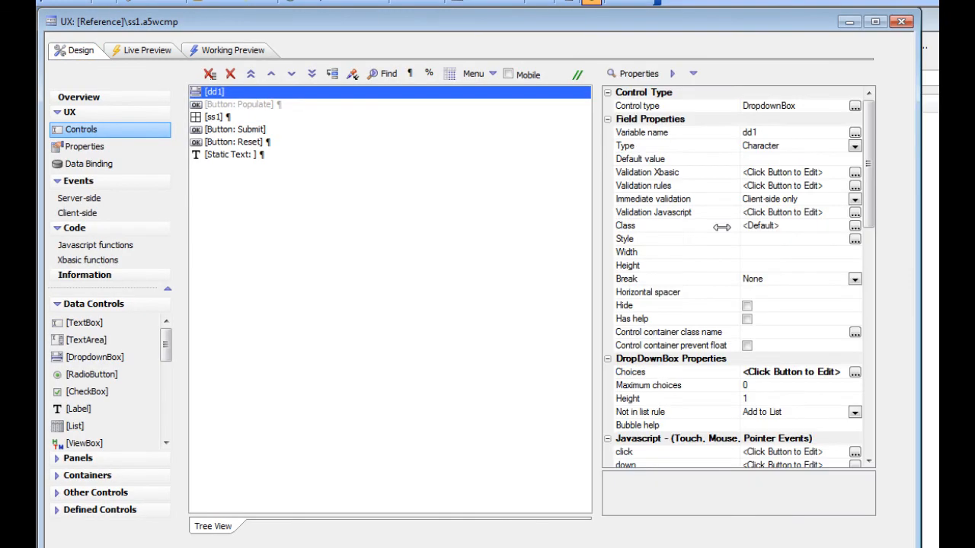
pyautogui.click(653, 398)
pyautogui.scroll(-12, 657, 386)
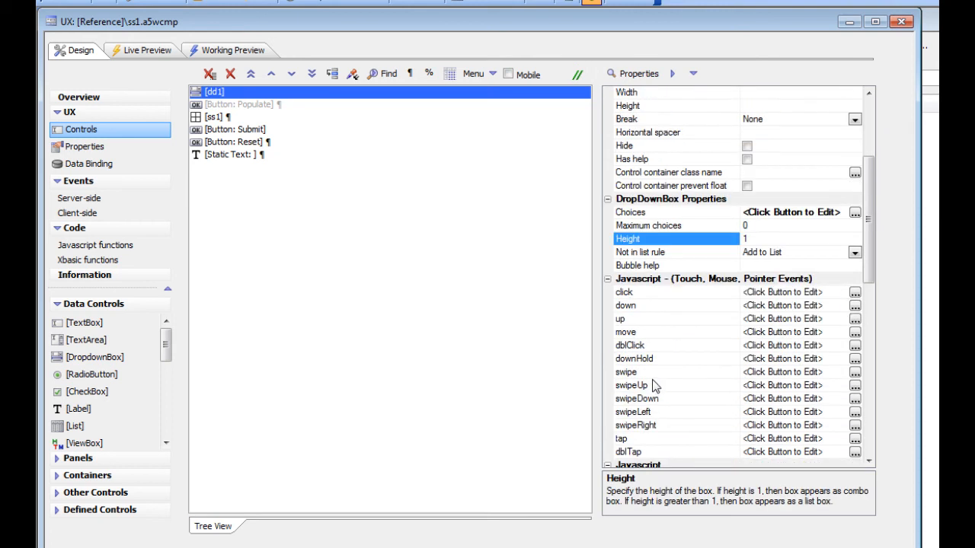
pyautogui.doubleClick(654, 305)
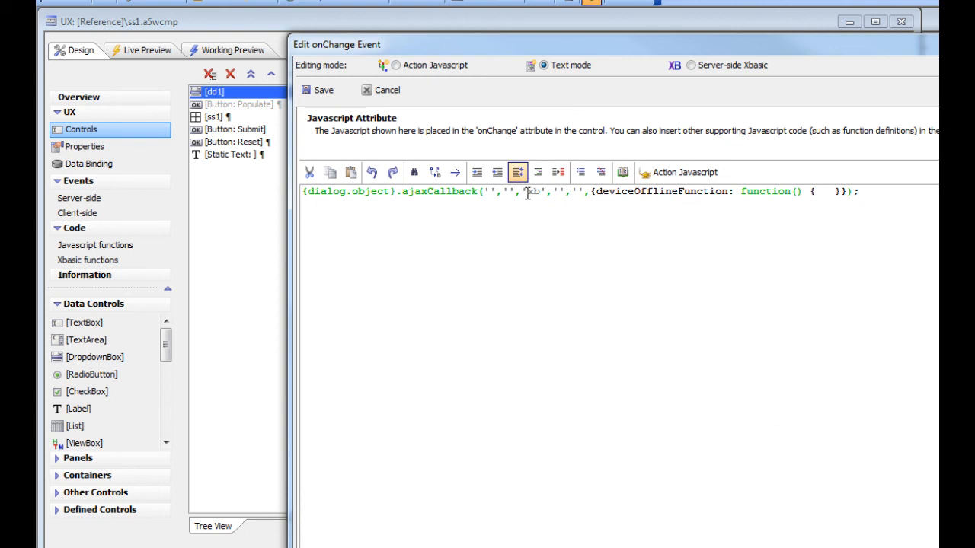
pyautogui.moveTo(527, 191); pyautogui.dragTo(534, 191)
pyautogui.click(323, 91)
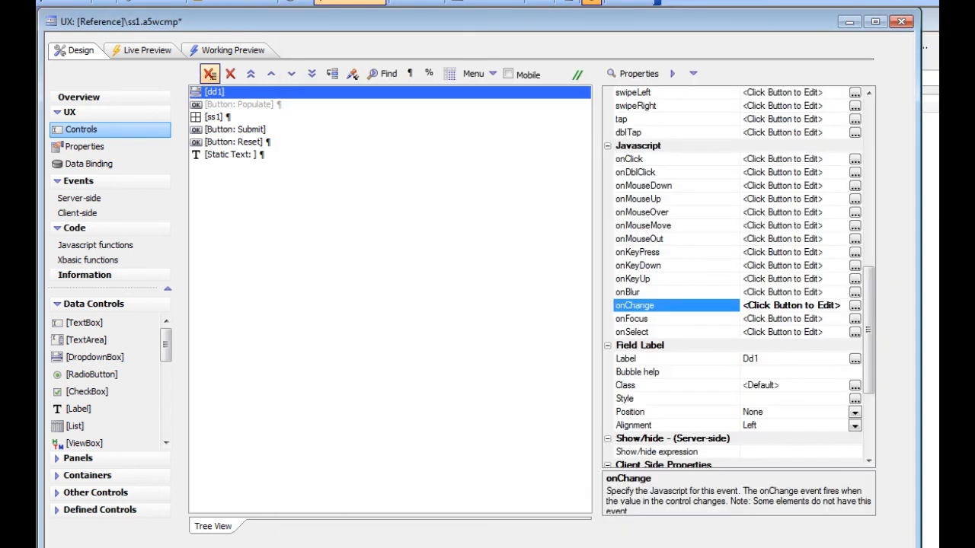
# Examine the xb Xbasic function: the country query, the JSON conversion and the setValue call that populates ss1.
pyautogui.click(88, 260)
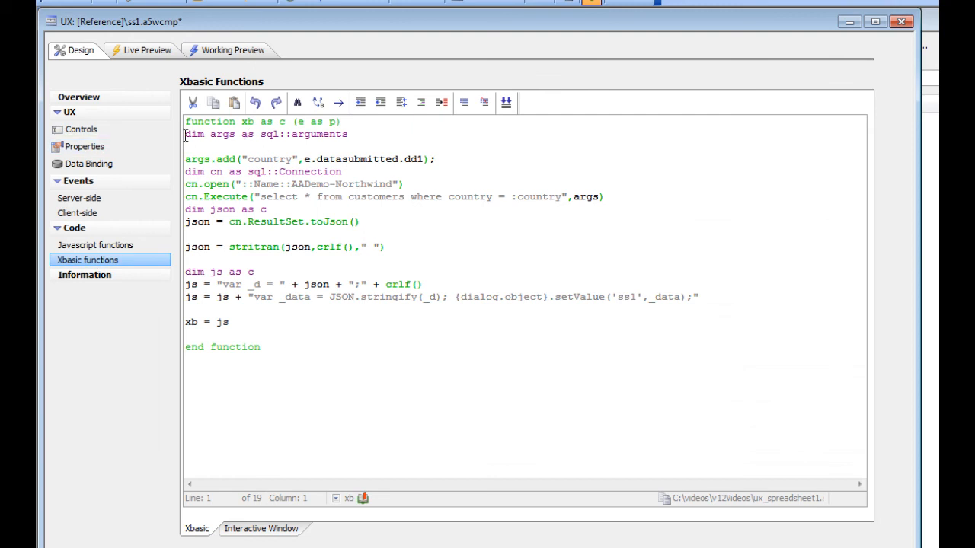
pyautogui.moveTo(185, 135); pyautogui.dragTo(638, 200)
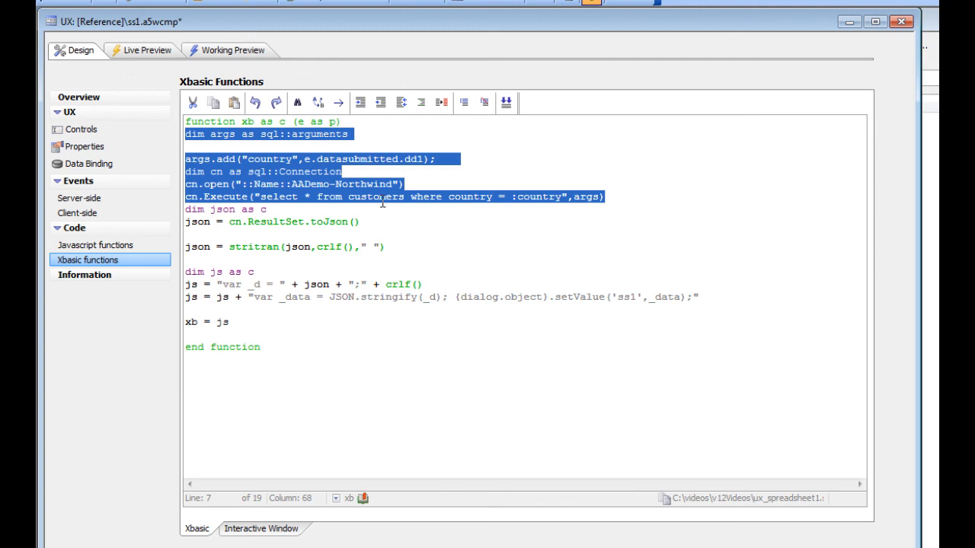
pyautogui.click(380, 198)
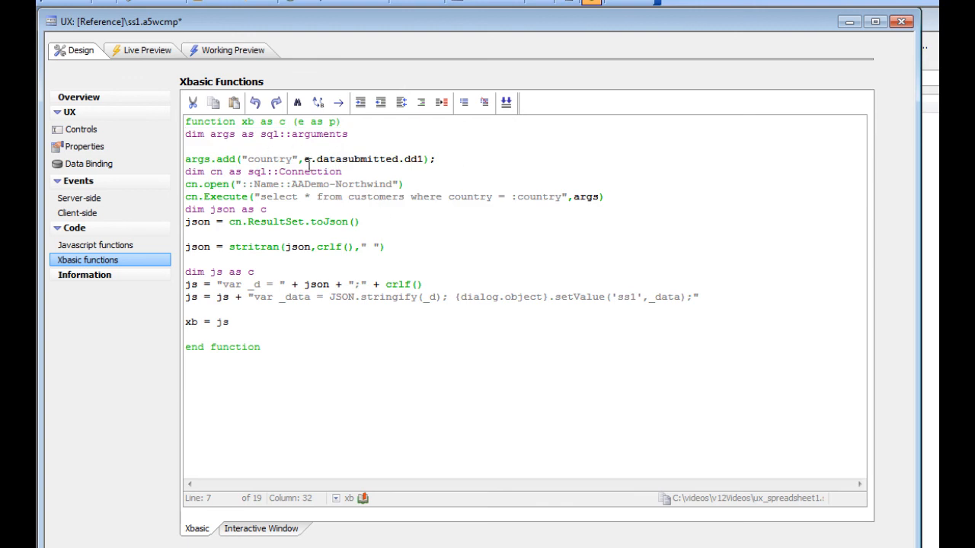
pyautogui.moveTo(310, 162); pyautogui.dragTo(424, 161)
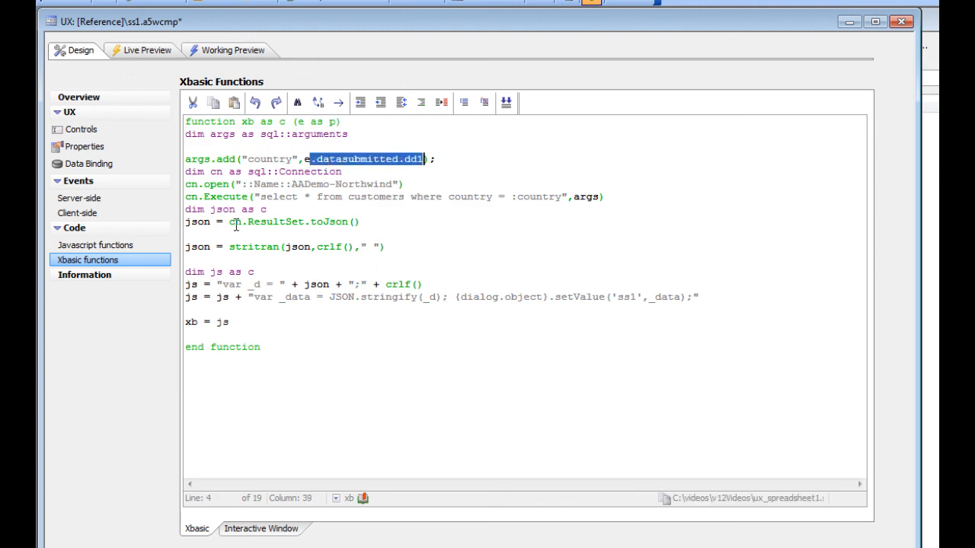
pyautogui.moveTo(185, 222); pyautogui.dragTo(216, 222)
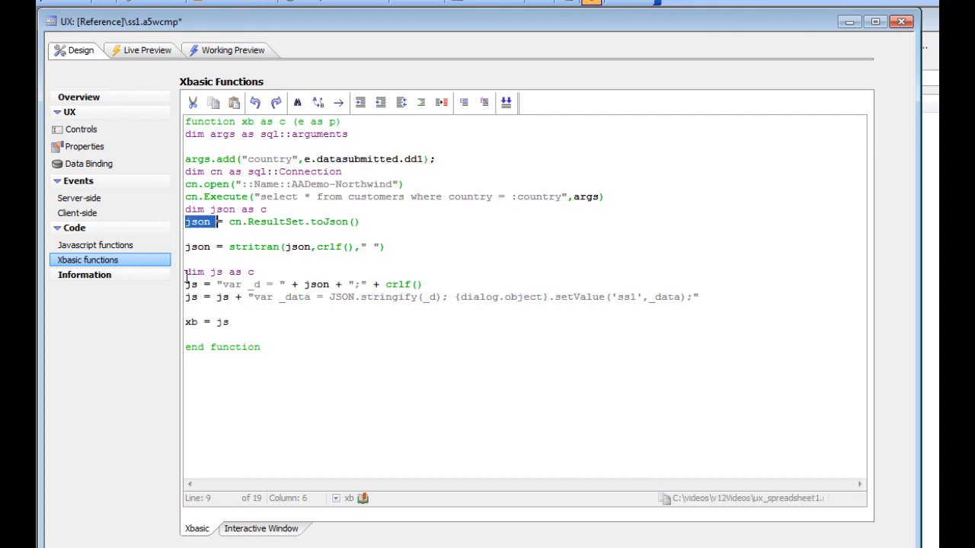
pyautogui.moveTo(185, 278); pyautogui.dragTo(228, 303)
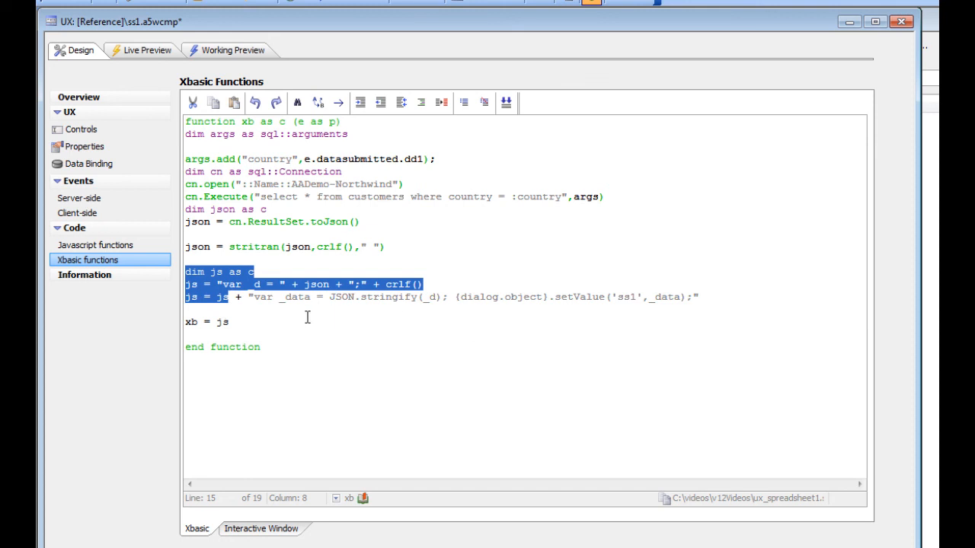
pyautogui.moveTo(554, 297); pyautogui.dragTo(607, 298)
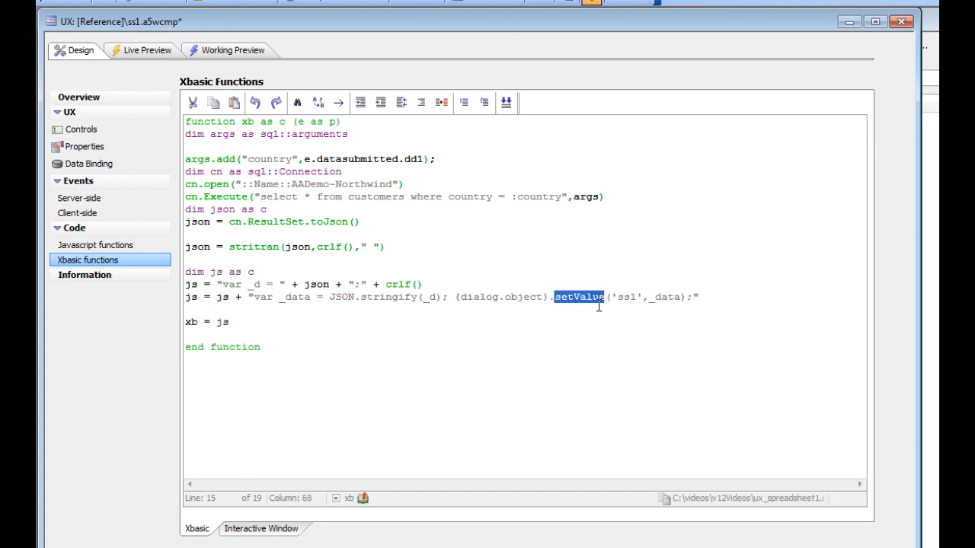
pyautogui.moveTo(608, 297); pyautogui.dragTo(680, 297)
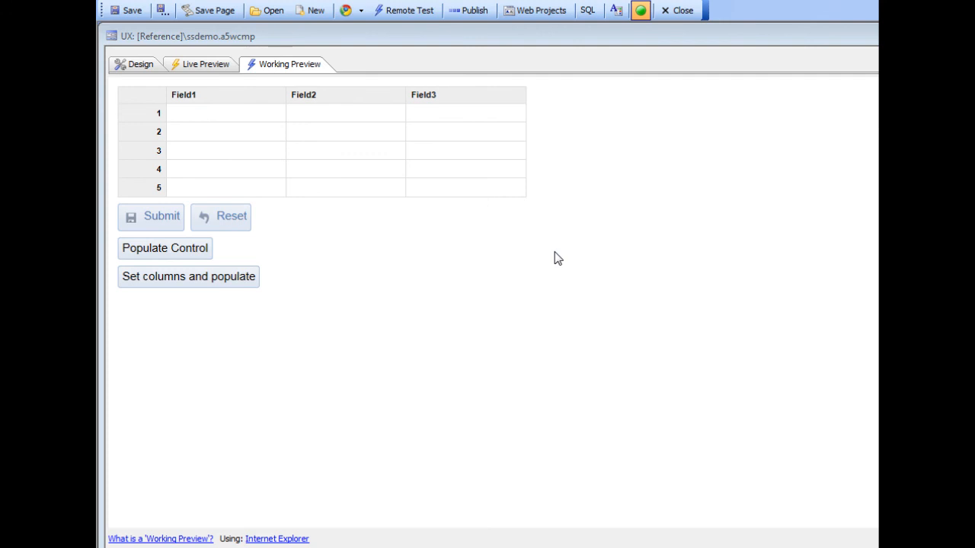
# Run Set columns and populate in the ssdemo working preview, and submit the data to inspect e.dataSubmitted.SS1 in the debugger.
pyautogui.click(152, 280)
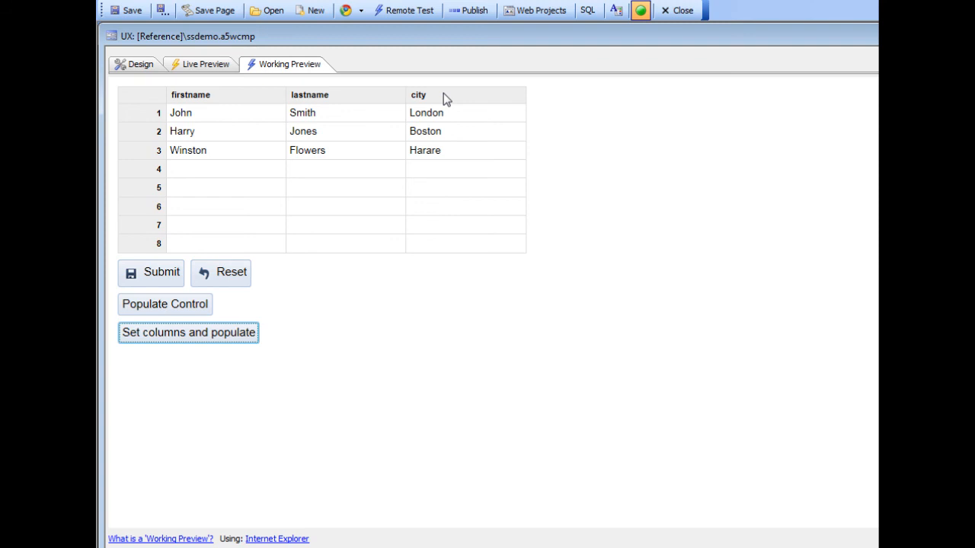
pyautogui.click(328, 150)
pyautogui.click(157, 278)
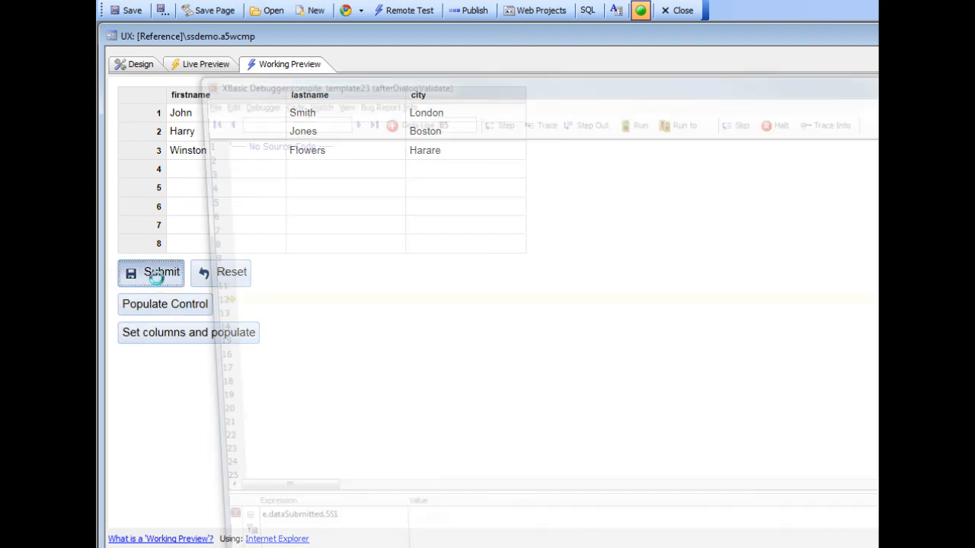
pyautogui.moveTo(454, 90); pyautogui.dragTo(405, 10)
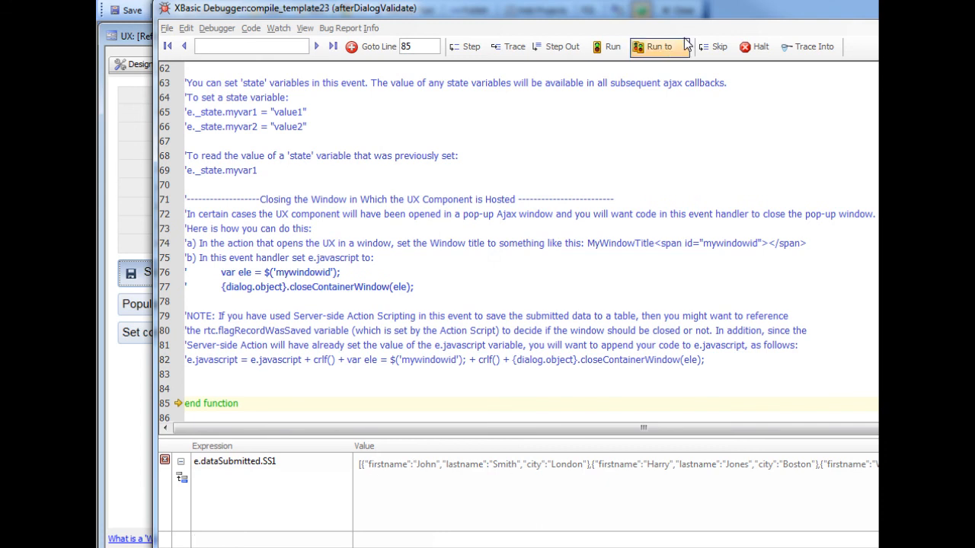
pyautogui.click(753, 47)
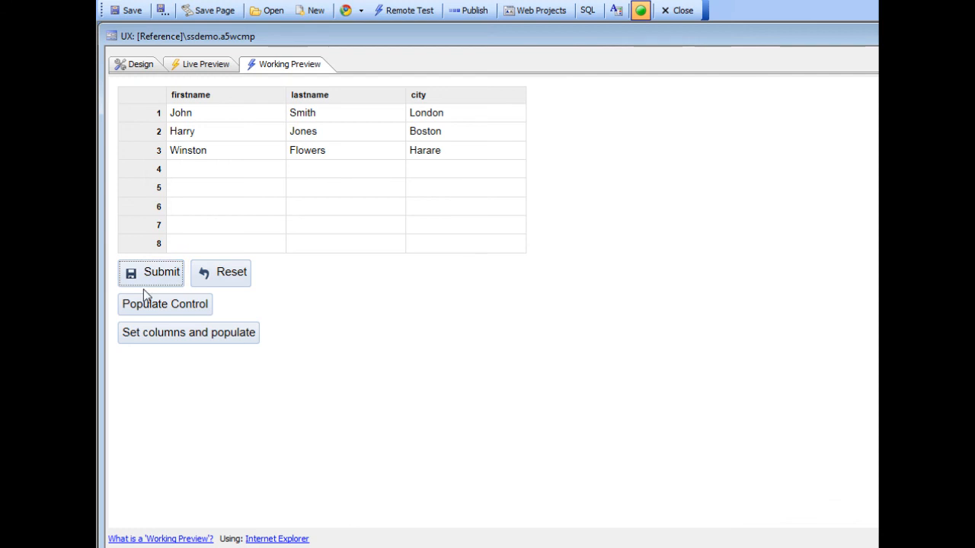
# Open the click event code of the Set columns and populate button from the design for review.
pyautogui.click(129, 67)
pyautogui.doubleClick(315, 156)
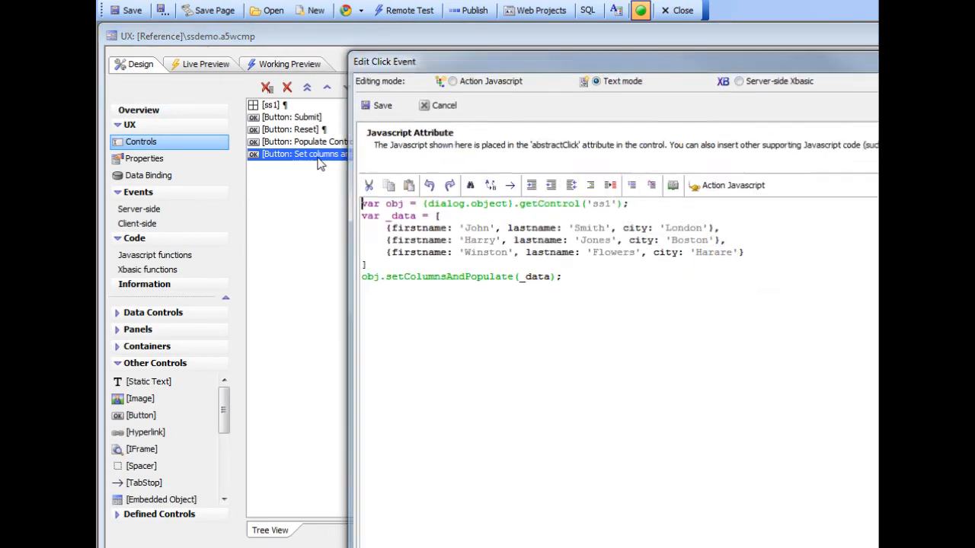
pyautogui.moveTo(529, 65); pyautogui.dragTo(376, 53)
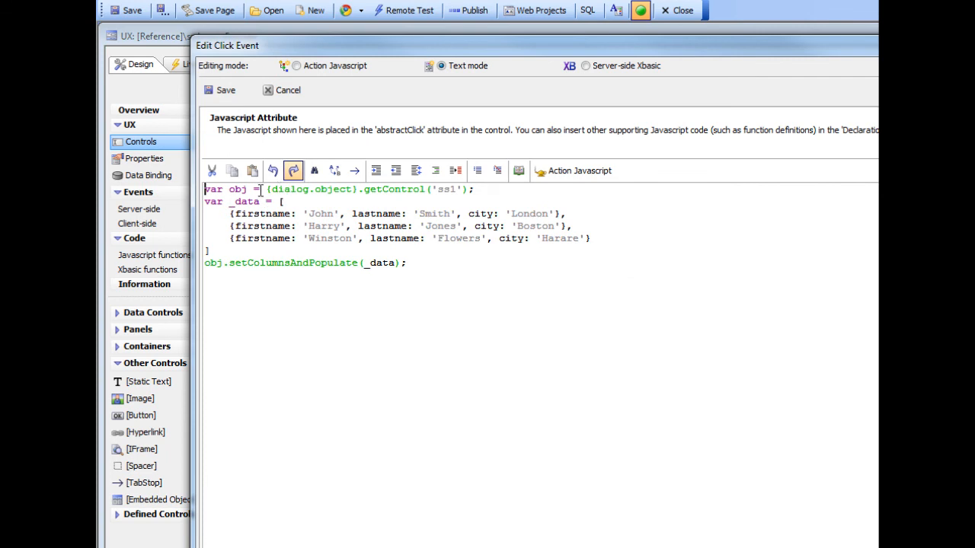
# Examine the click code's getControl('ss1') reference, _data array and setColumnsAndPopulate call, and save the event code.
pyautogui.moveTo(268, 189); pyautogui.dragTo(482, 180)
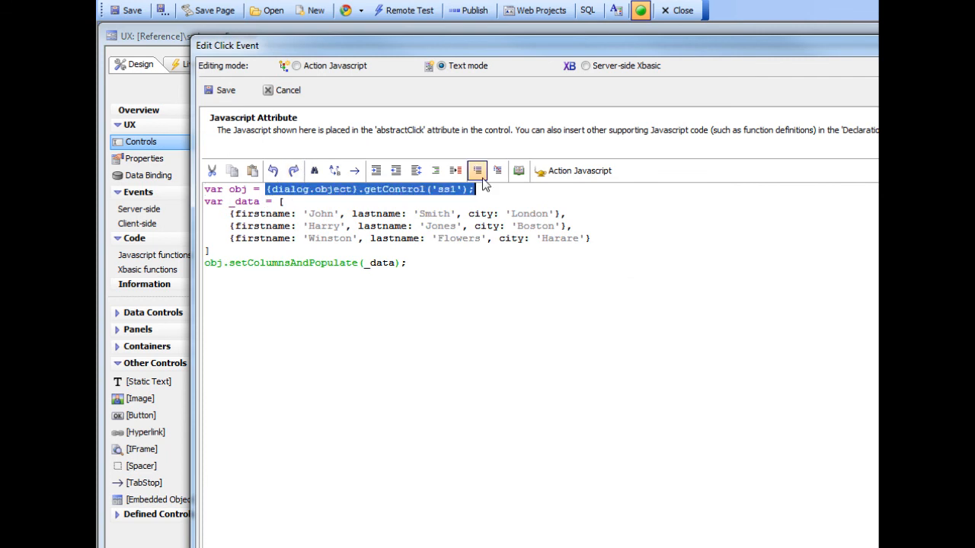
pyautogui.moveTo(457, 48); pyautogui.dragTo(466, 173)
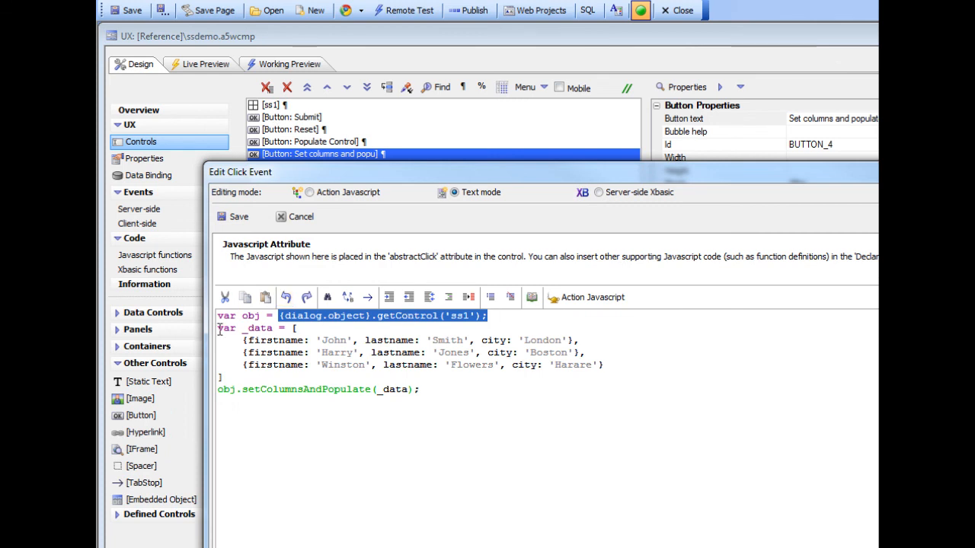
pyautogui.moveTo(218, 328); pyautogui.dragTo(240, 378)
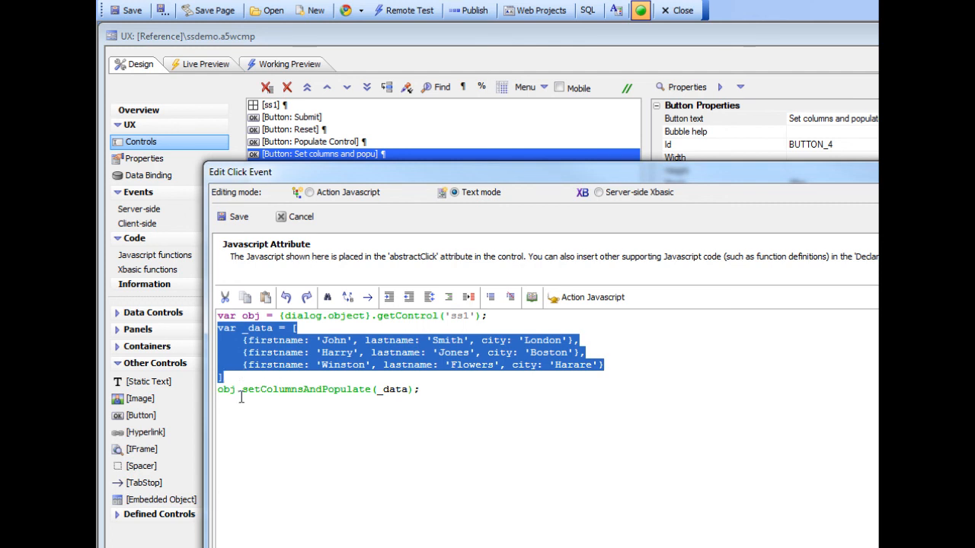
pyautogui.moveTo(242, 392); pyautogui.dragTo(366, 390)
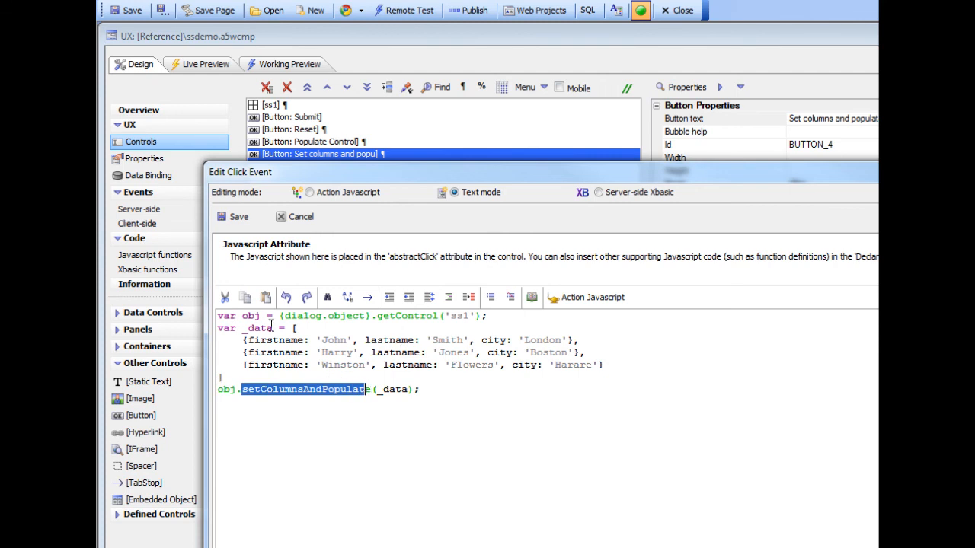
pyautogui.moveTo(378, 393); pyautogui.dragTo(415, 391)
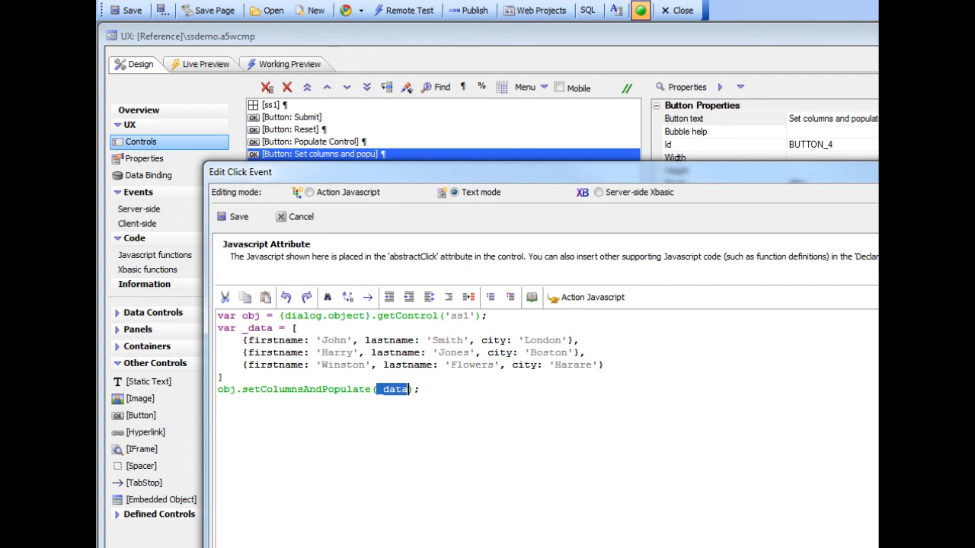
pyautogui.click(237, 217)
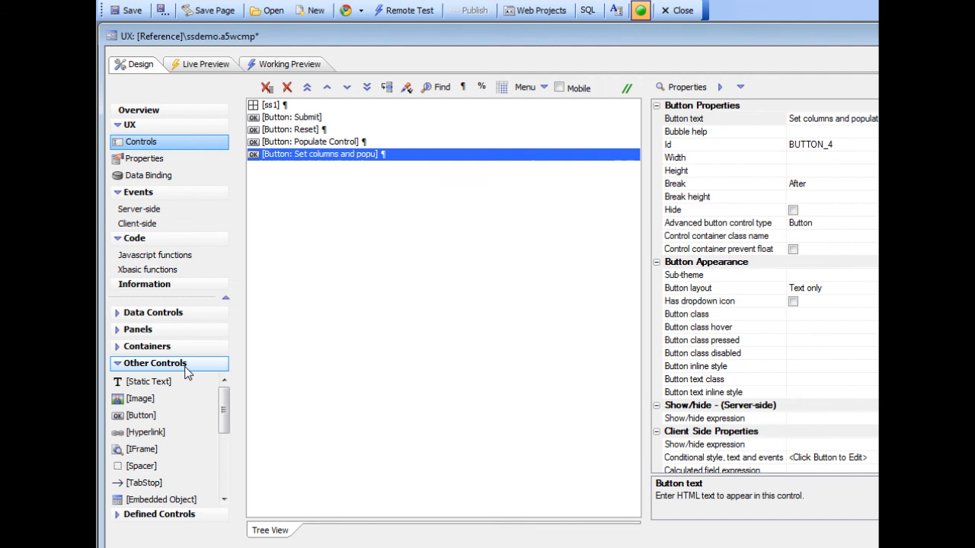
# Browse the available data controls through to the option for more control types.
pyautogui.click(189, 316)
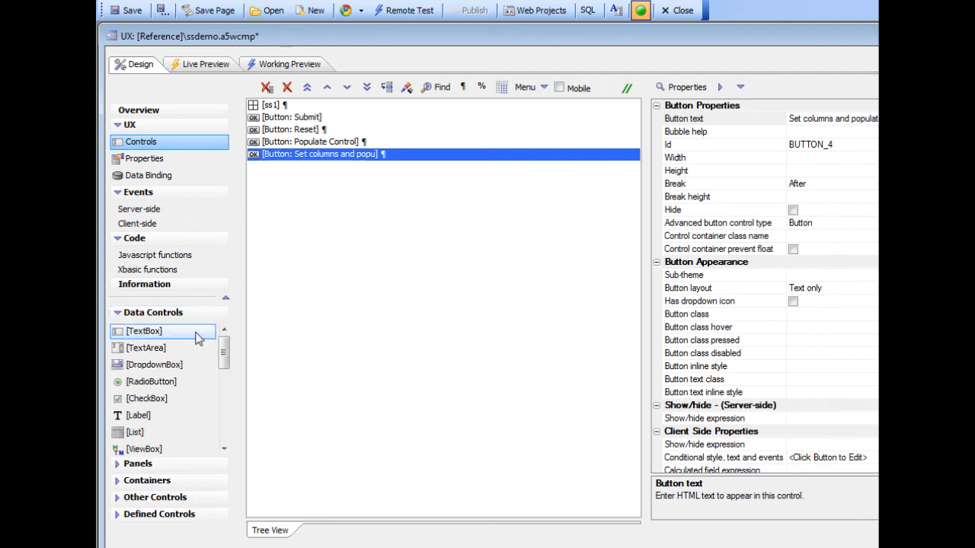
pyautogui.moveTo(224, 352); pyautogui.dragTo(232, 440)
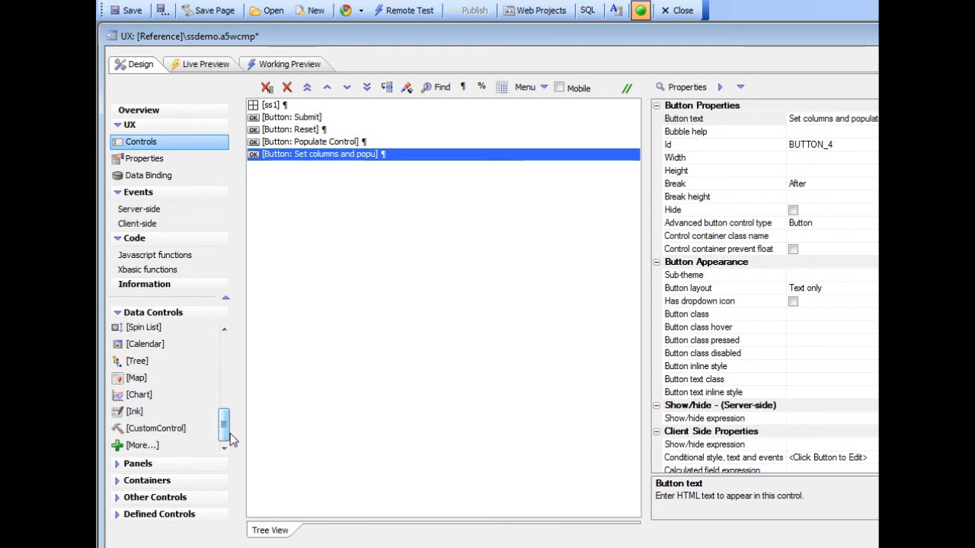